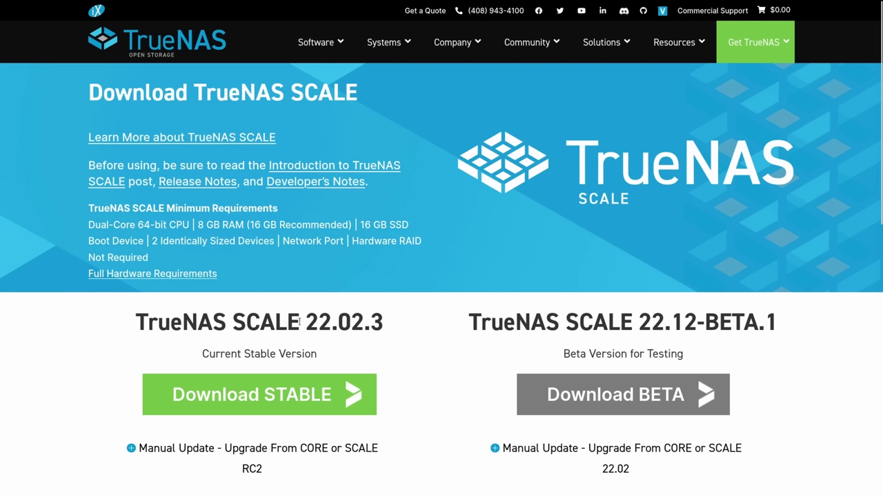
Highlight the stable release version number on the Download TrueNAS SCALE page
left_click_drag(299, 321, 379, 322)
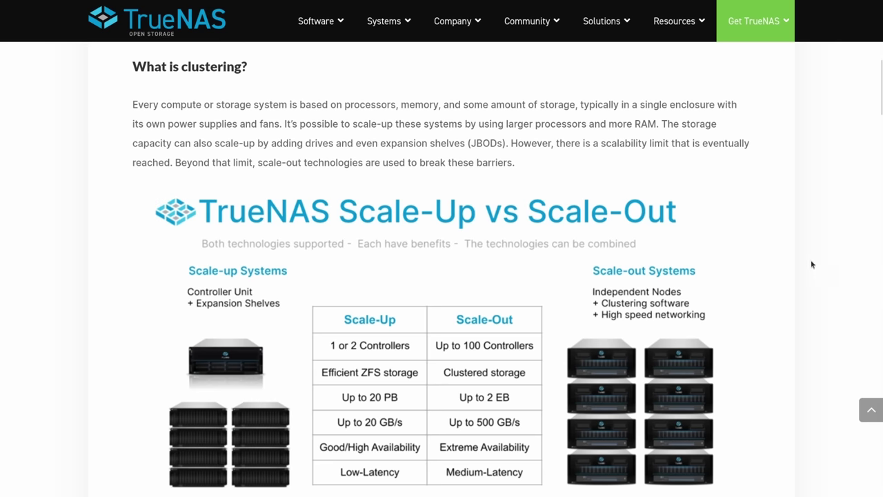
Scroll the clustering article past Scale-Up vs Scale-Out to the SCALE Layout Options diagram
scroll(812, 264, "down", 2)
scroll(812, 264, "down", 5)
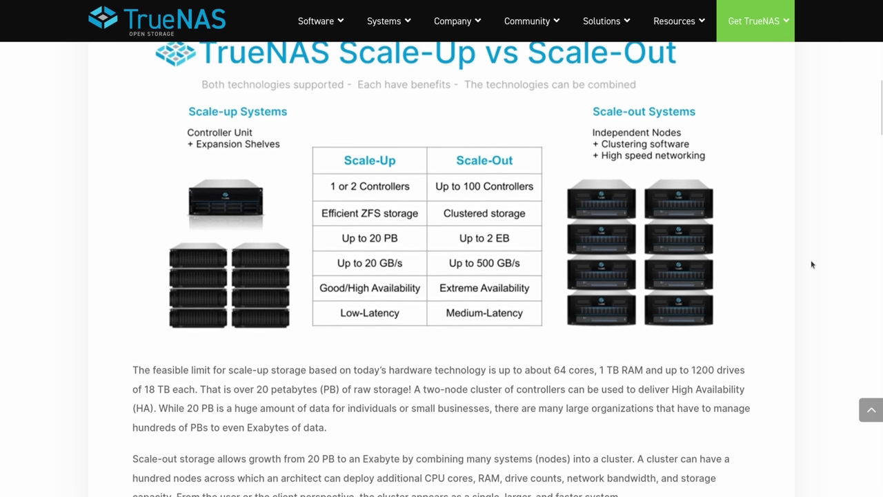
scroll(812, 264, "down", 3)
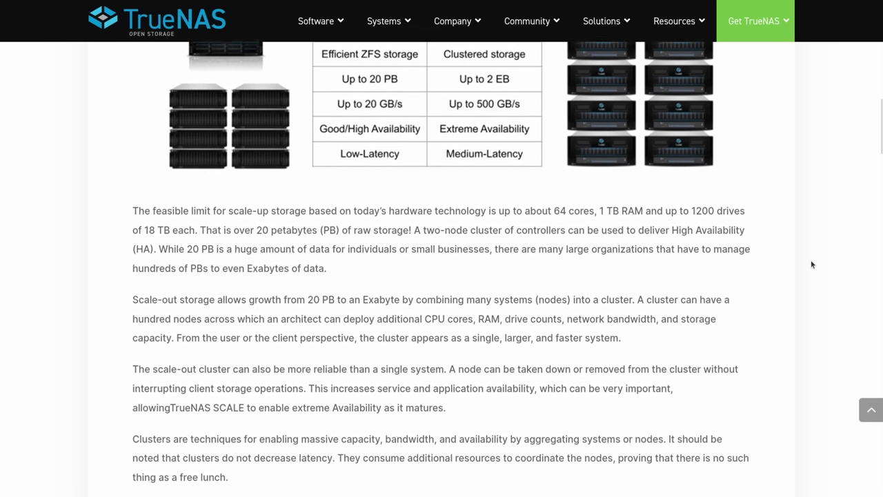
scroll(812, 264, "down", 10)
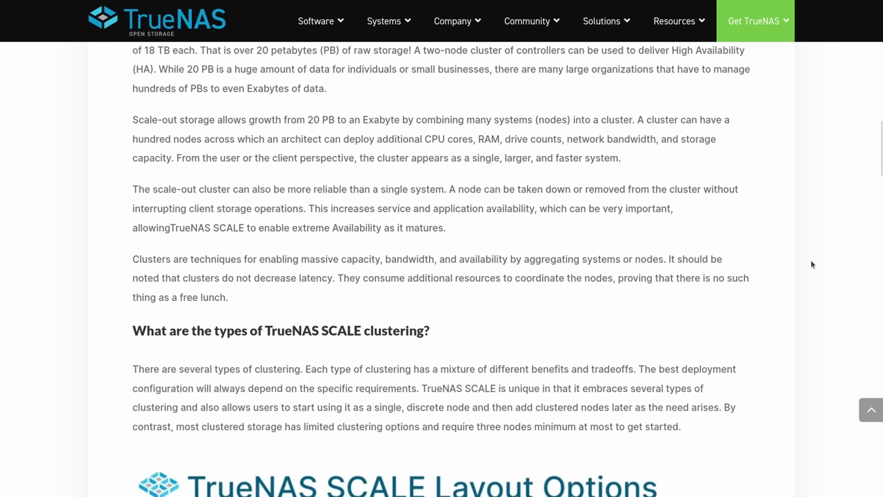
scroll(811, 264, "down", 4)
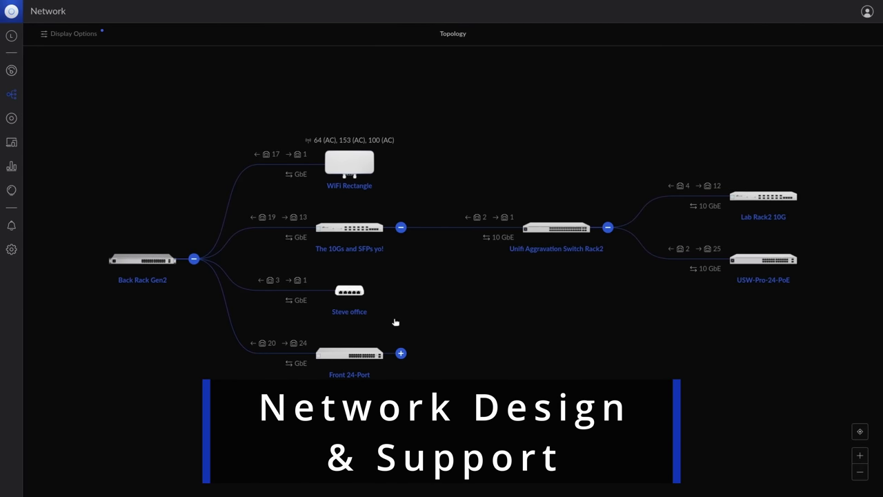
Expand Front 24-Port's switches and show WIN10LAB's memory, disk volume and network adapter details, then inspect SentinelOne's threat bars
left_click(400, 354)
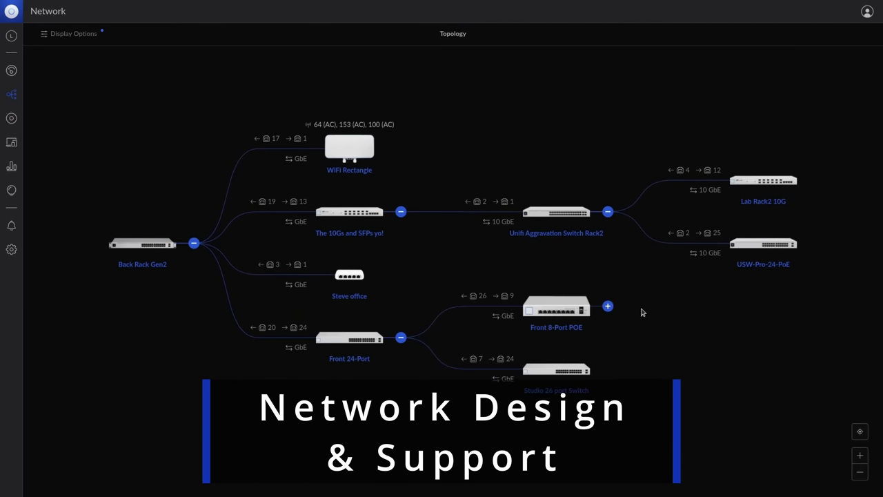
left_click(128, 137)
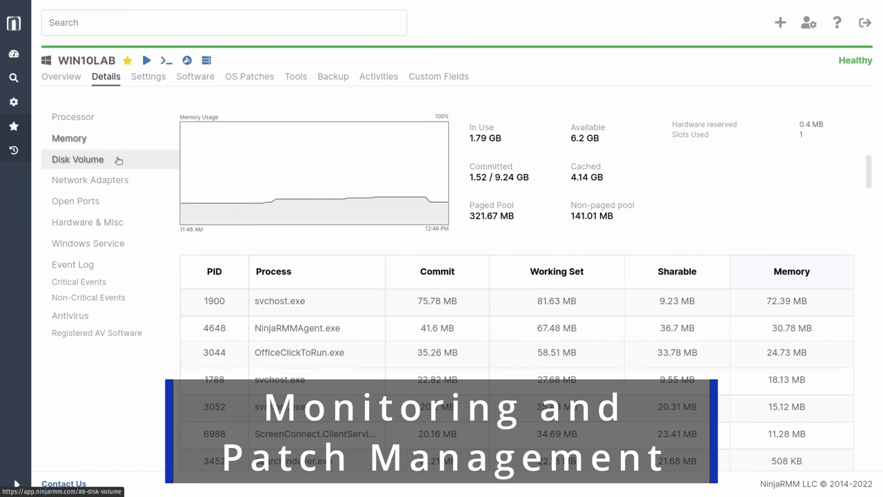
left_click(118, 160)
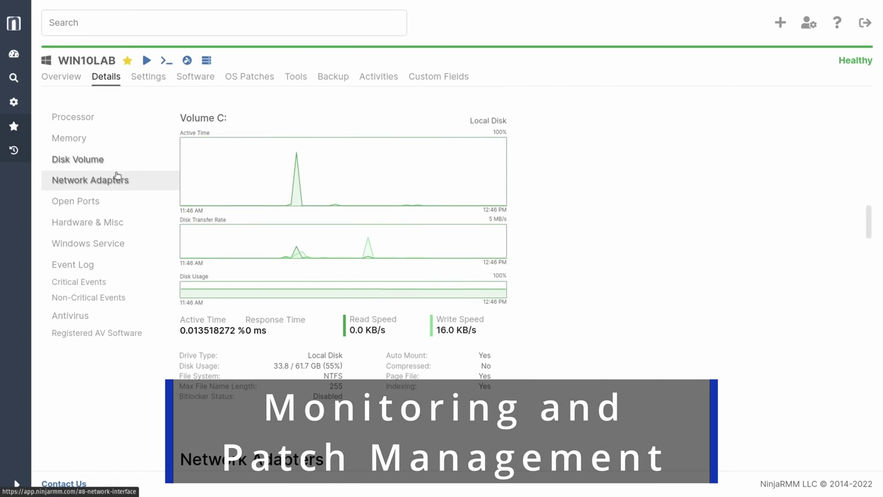
left_click(117, 178)
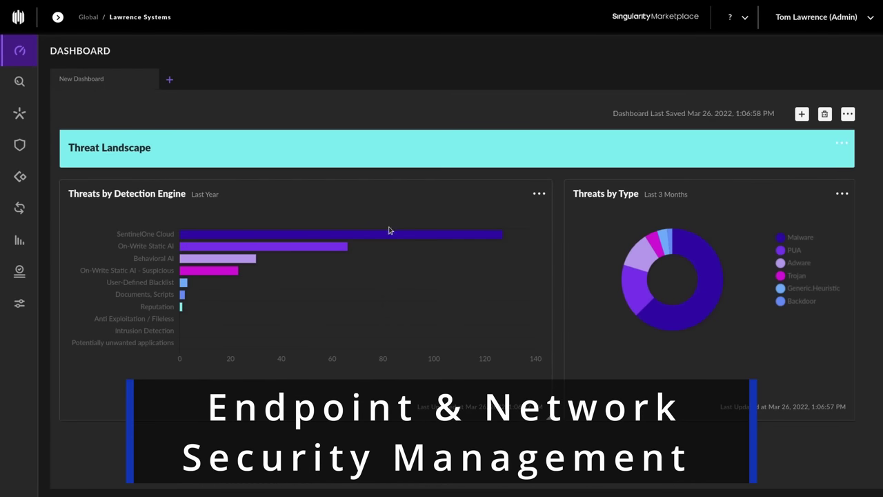
mouse_move(387, 234)
mouse_move(335, 249)
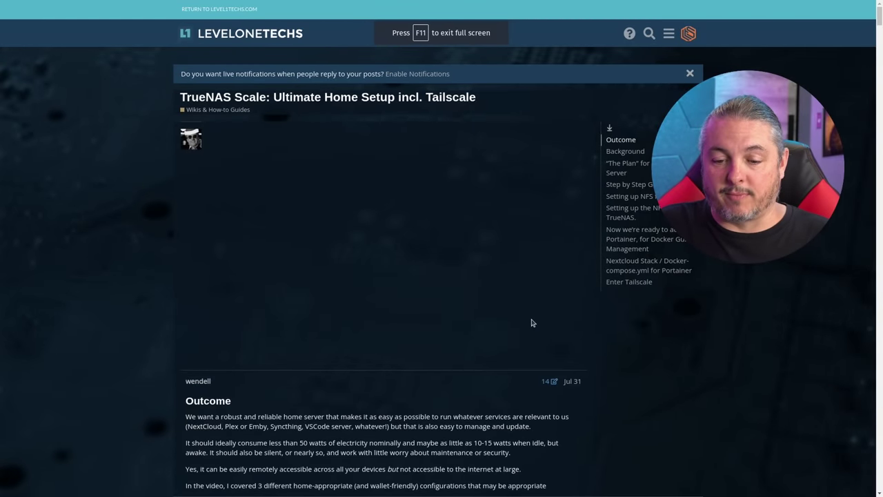
Scroll through the Tailscale home-setup guide and zoom the browser in on its Outcome text
scroll(531, 322, "down", 20)
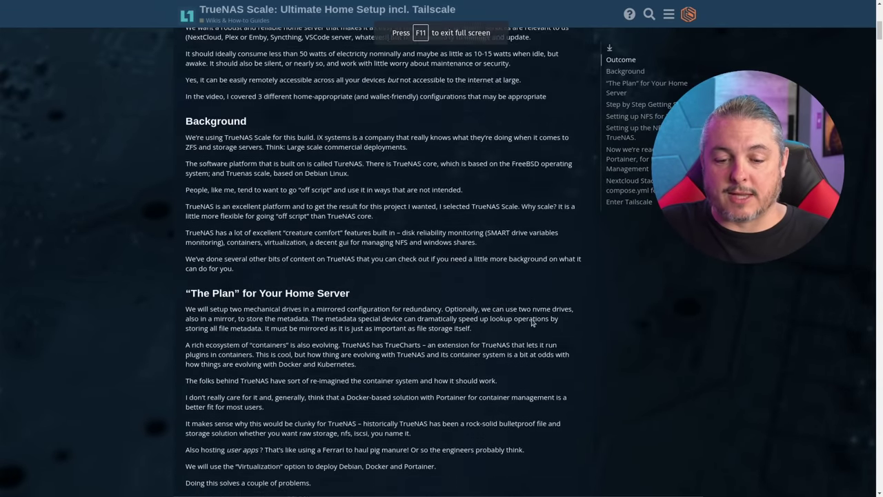
scroll(531, 321, "down", 20)
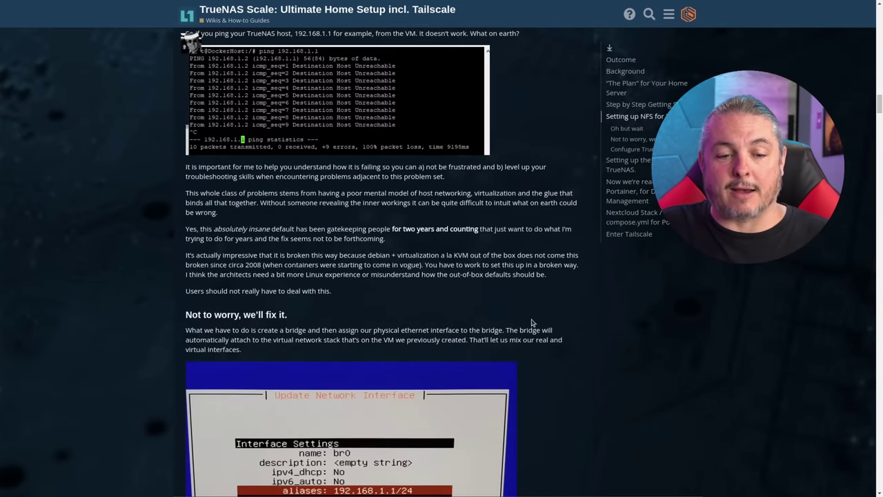
scroll(531, 322, "down", 20)
scroll(531, 322, "up", 20)
key("ctrl+plus")
key("ctrl+plus")
key("ctrl+plus")
key("ctrl+plus")
key("ctrl+plus")
key("ctrl+plus")
key("ctrl+plus")
key("ctrl+plus")
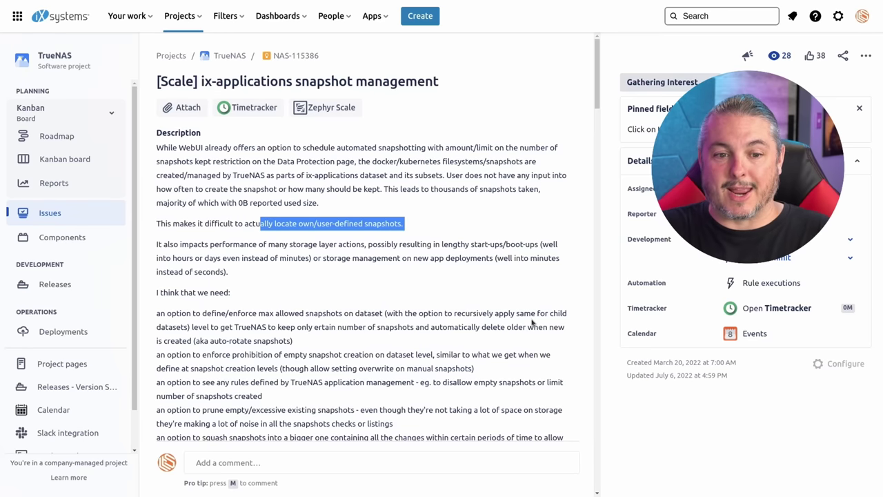
Clear the description highlight and read through NAS-115386's comments, then return to the top
left_click(300, 218)
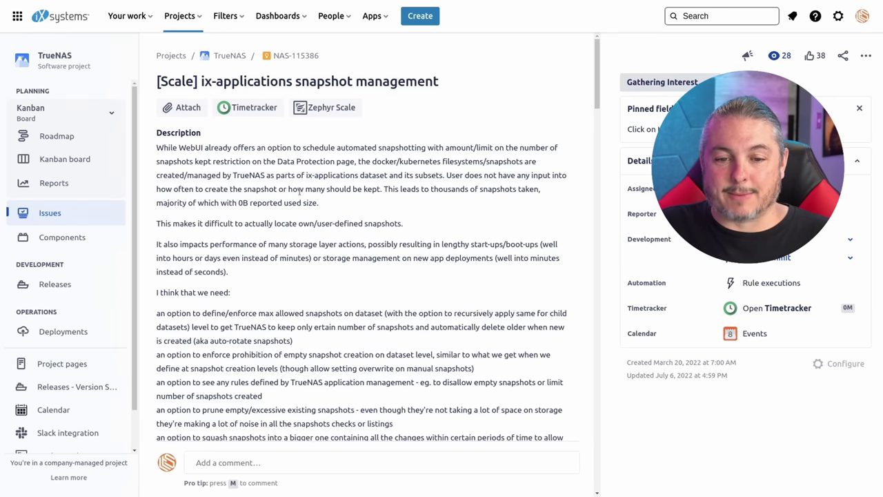
scroll(318, 200, "down", 3)
scroll(318, 200, "down", 15)
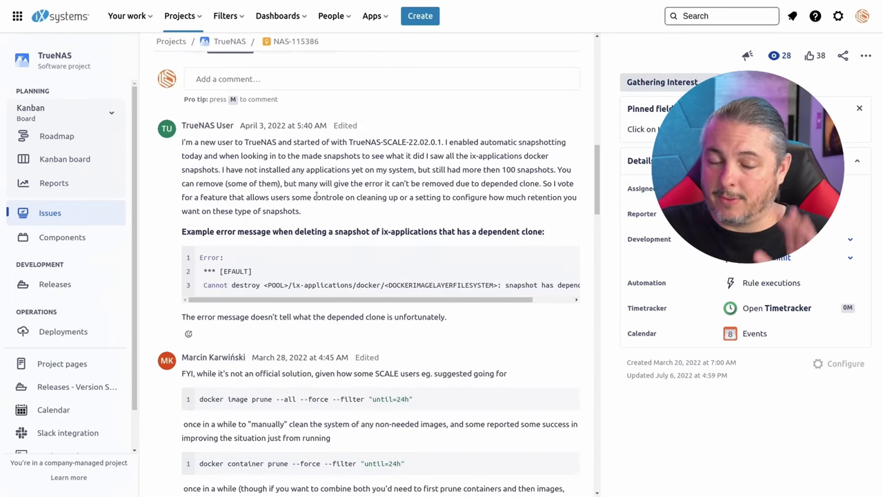
scroll(316, 199, "down", 14)
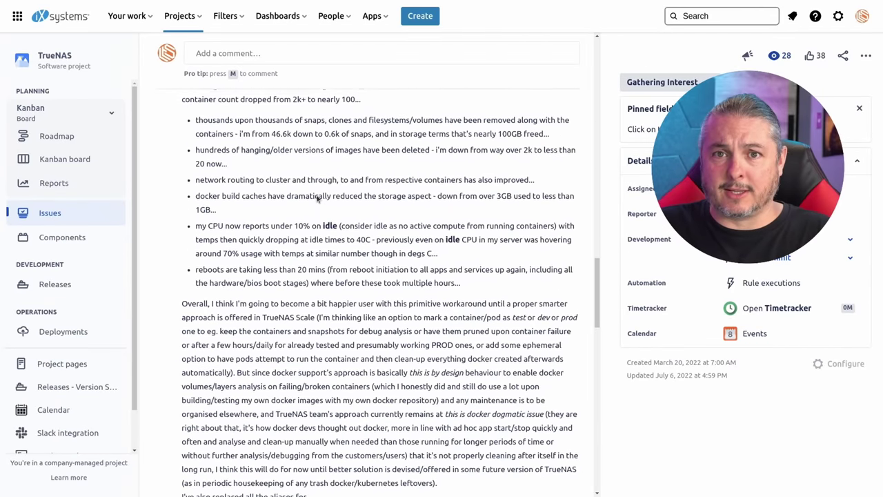
scroll(317, 198, "down", 7)
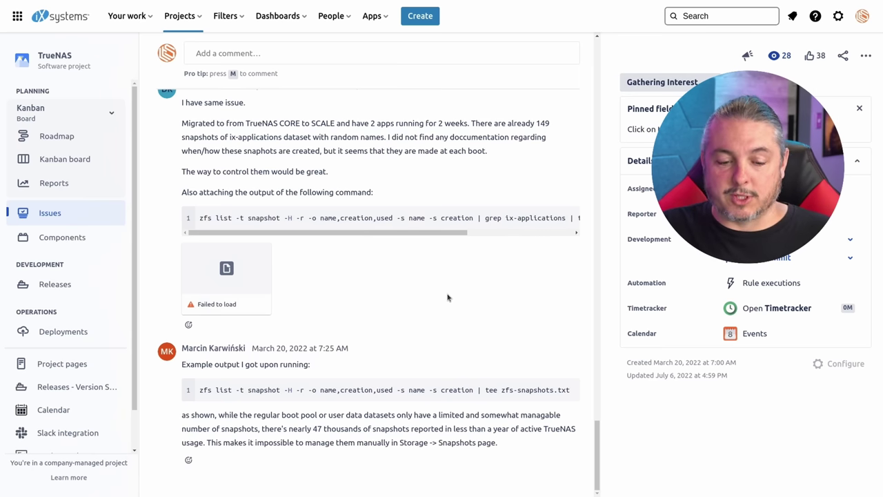
scroll(411, 348, "up", 15)
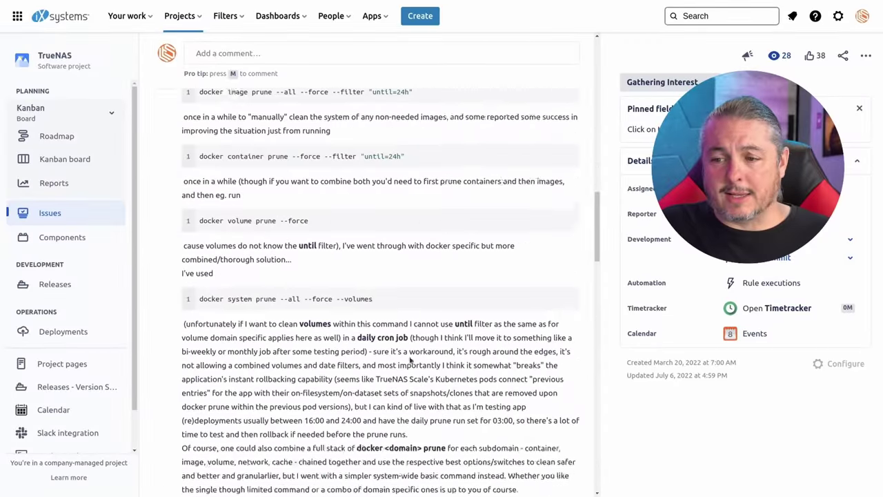
scroll(409, 356, "up", 1)
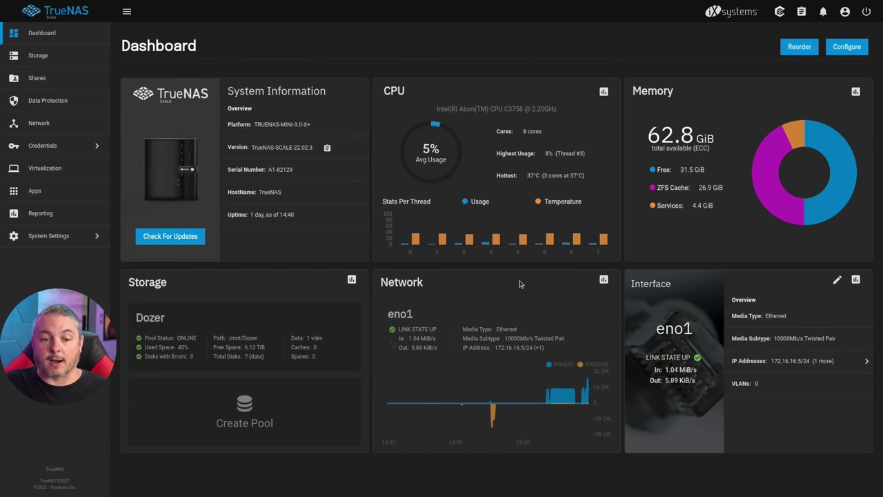
mouse_move(172, 174)
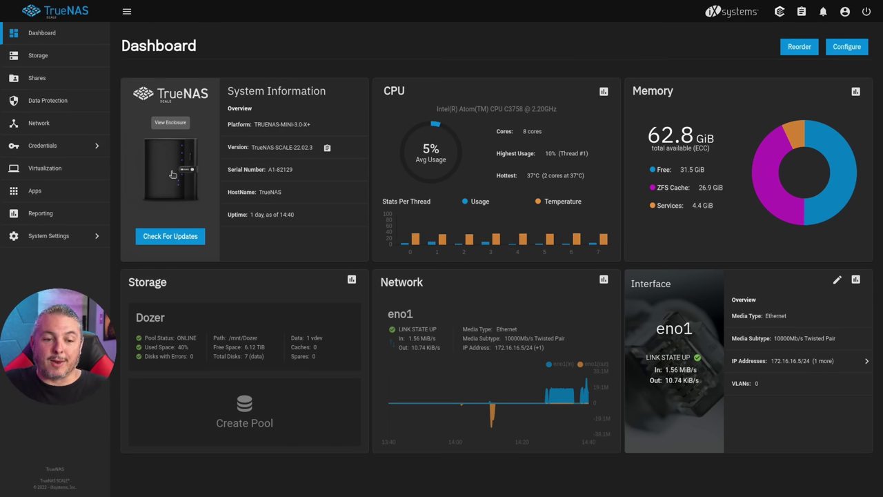
left_click(173, 173)
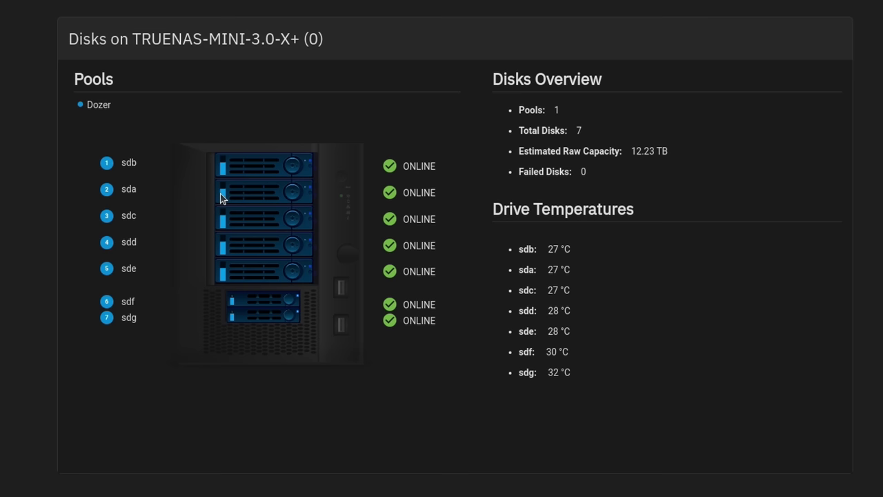
left_click(65, 29)
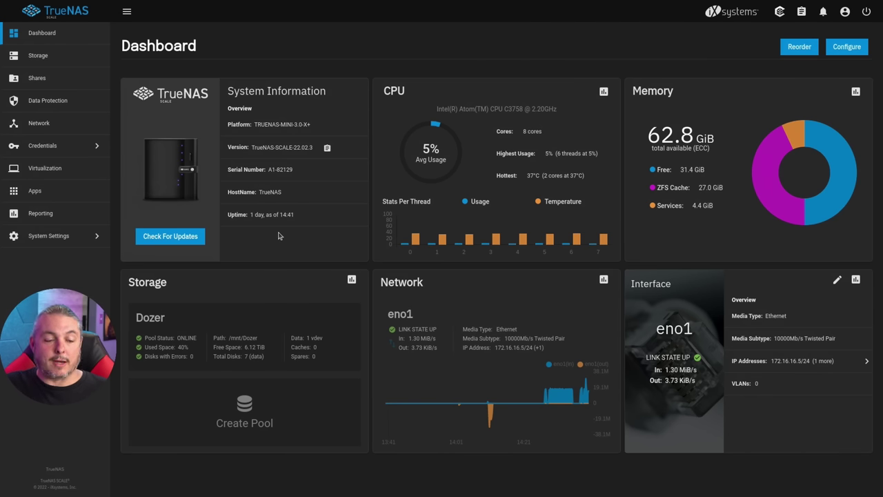
left_click(69, 87)
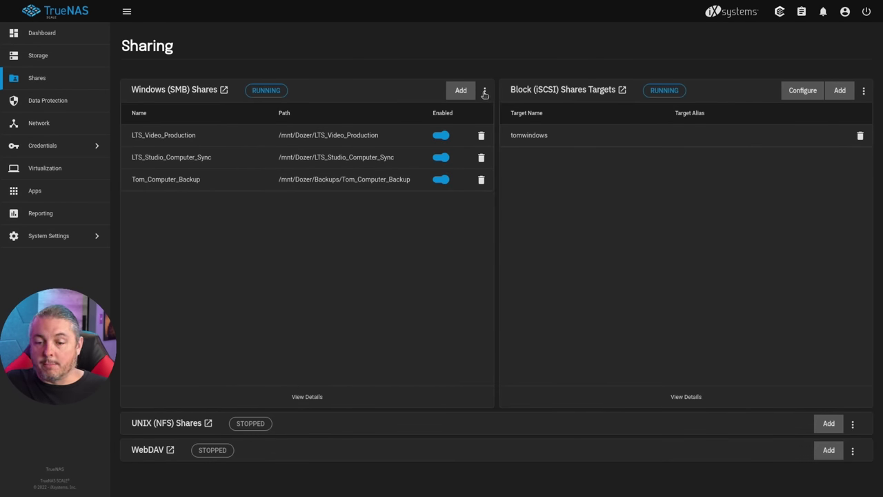
left_click(484, 91)
left_click(491, 122)
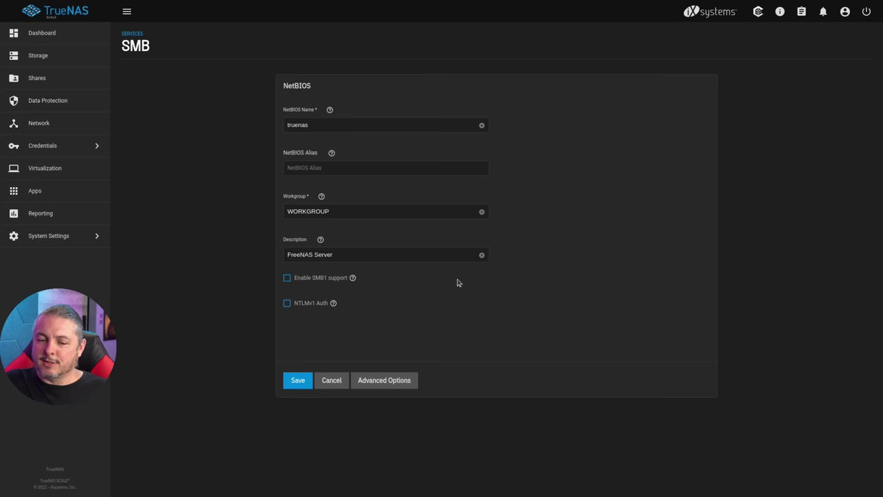
left_click(383, 380)
scroll(438, 290, "down", 5)
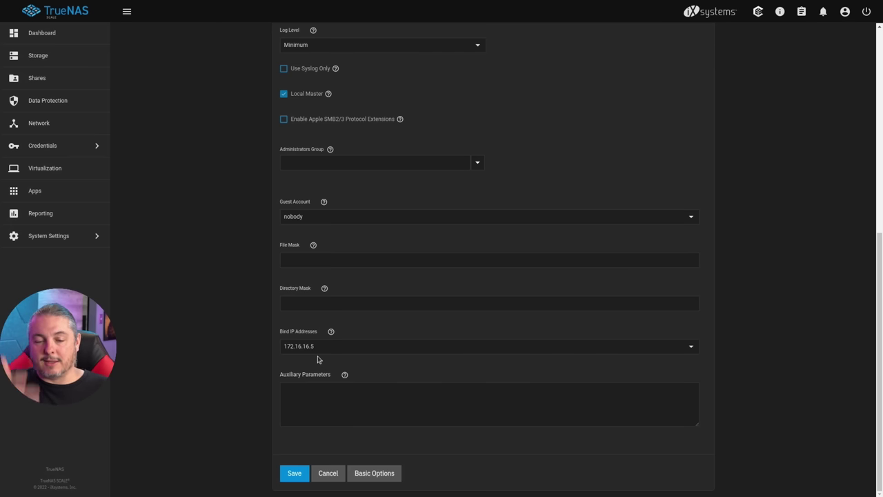
scroll(317, 358, "up", 10)
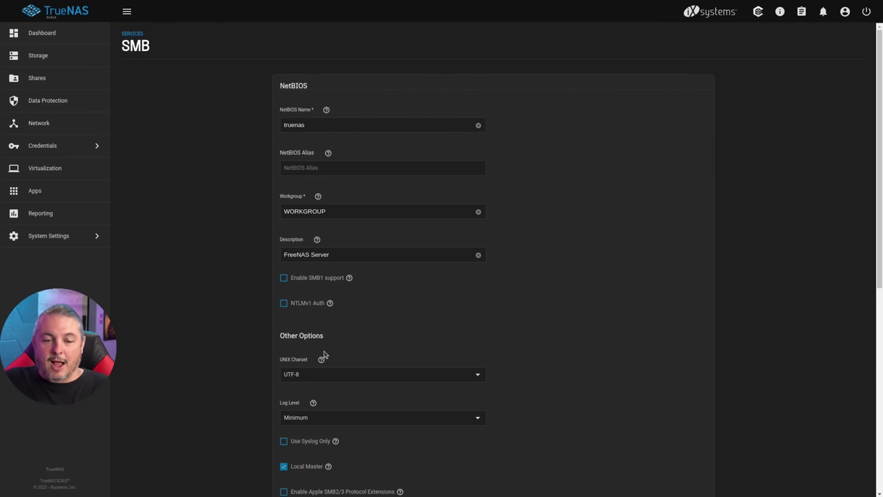
scroll(420, 315, "down", 6)
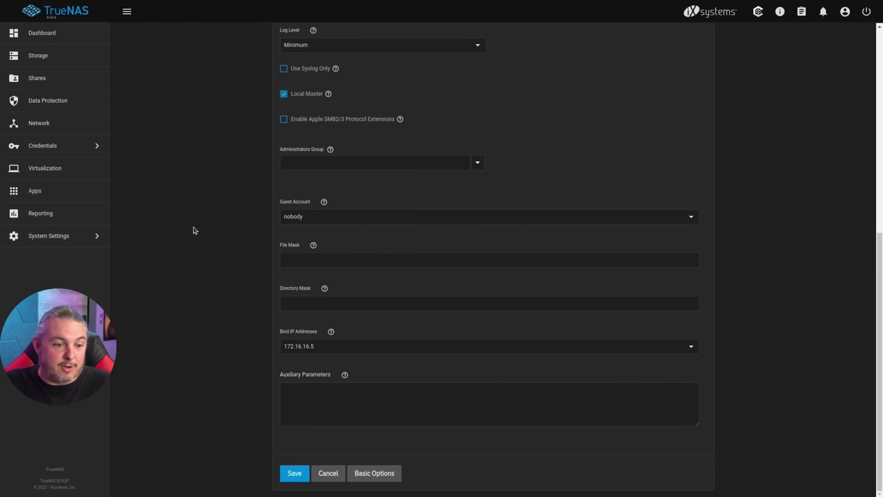
left_click(67, 42)
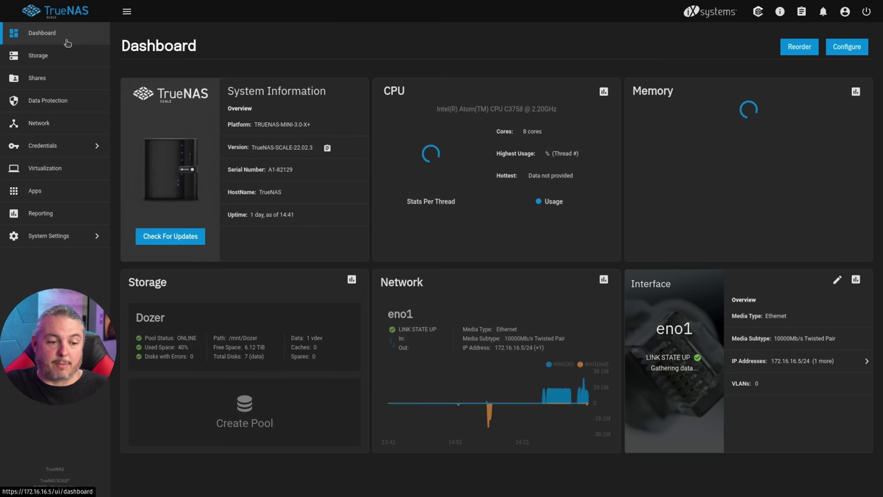
Expand the Backups dataset and open Tom_Computer_Backup's ACL editor from View Permissions
left_click(61, 55)
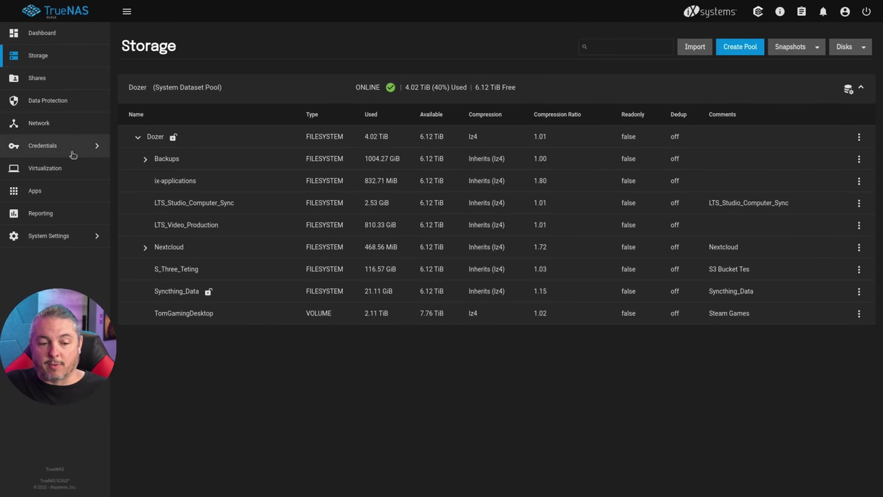
left_click(145, 159)
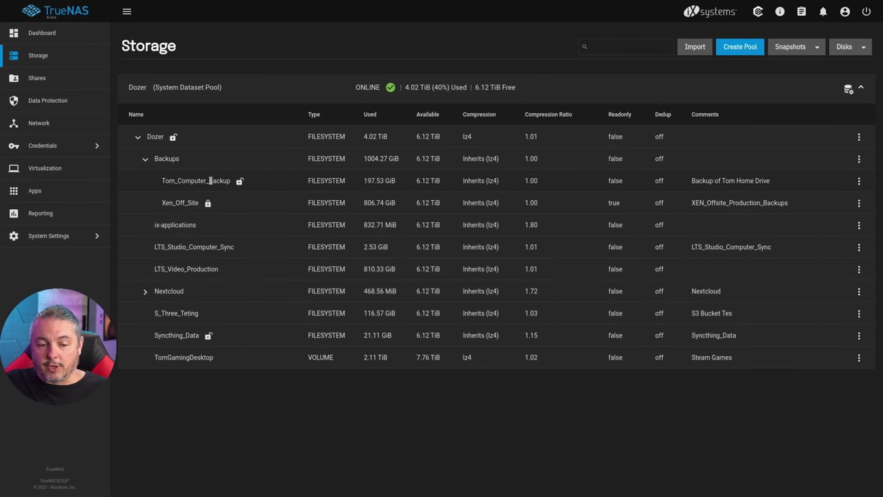
key("ctrl+plus")
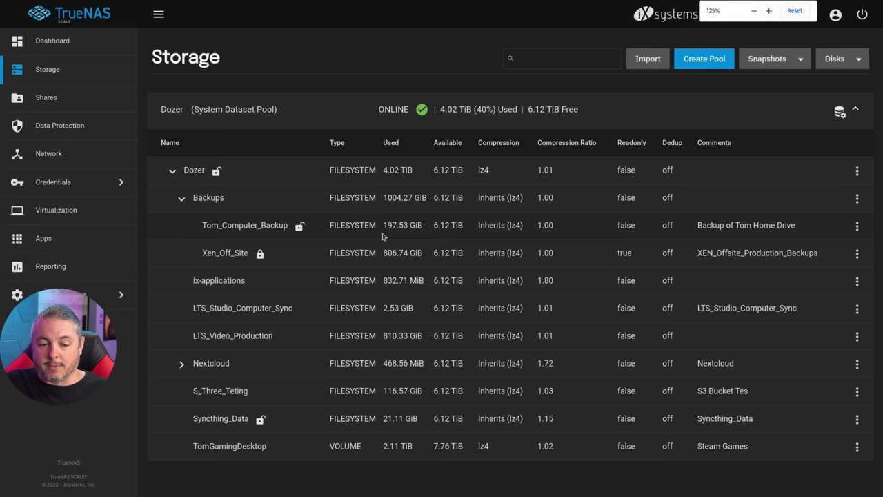
left_click(858, 226)
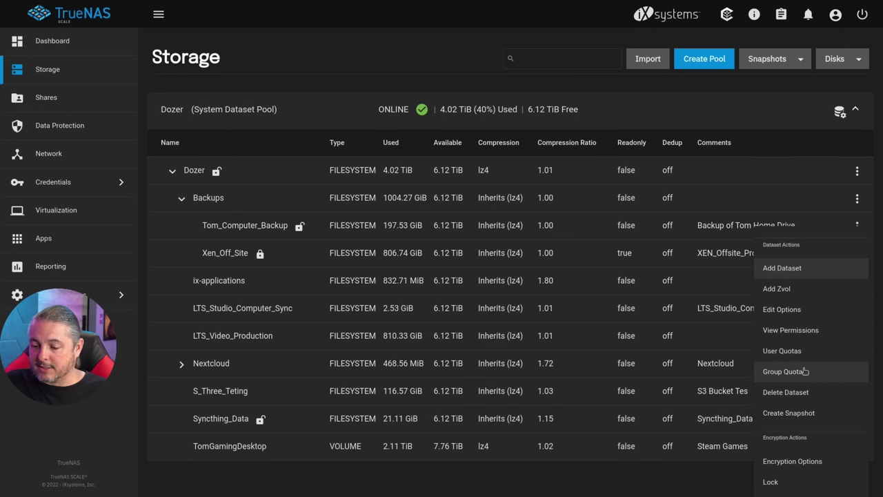
left_click(806, 330)
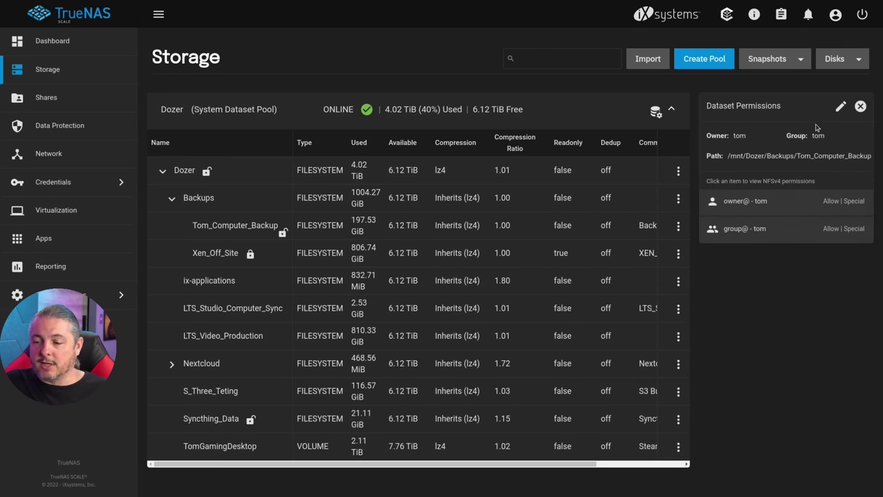
left_click(836, 108)
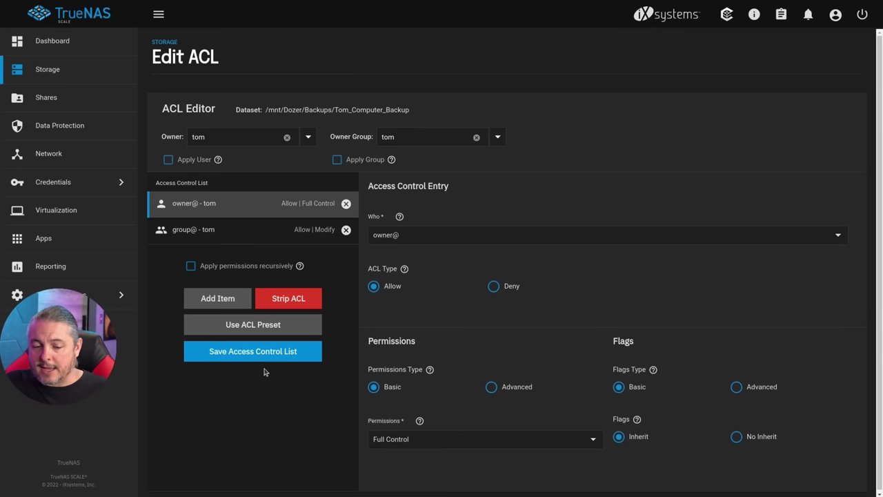
Browse the NFS4 Default ACL Options presets and cancel without applying any preset
left_click(245, 327)
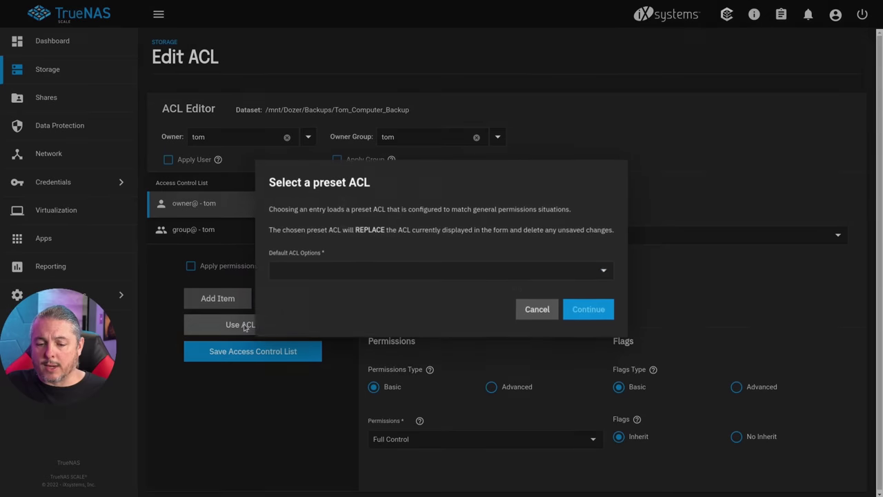
left_click(343, 272)
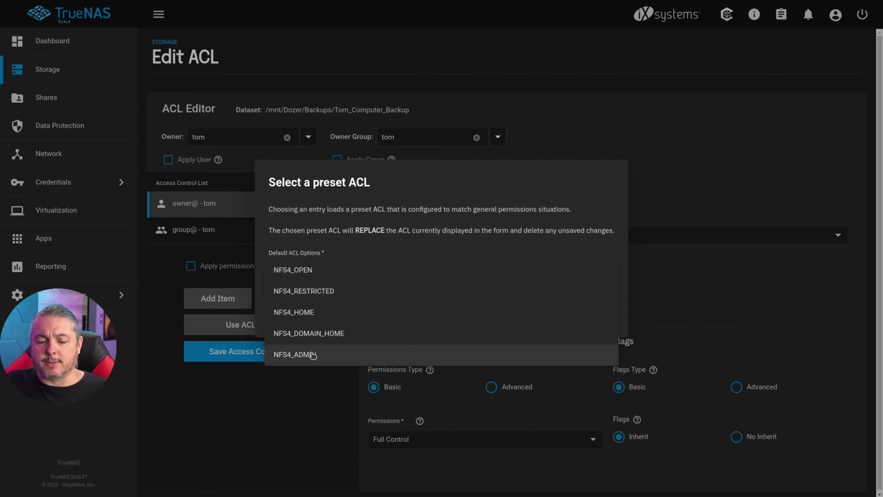
left_click(696, 117)
left_click(547, 314)
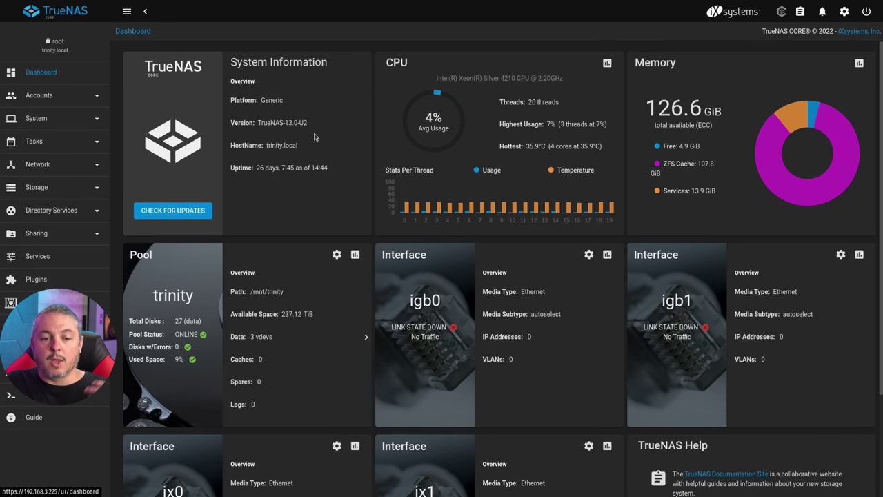
Open Replication Tasks, expand S3_Synology_HyperBackup's details and highlight its SSH connection name Apoc
left_click(48, 146)
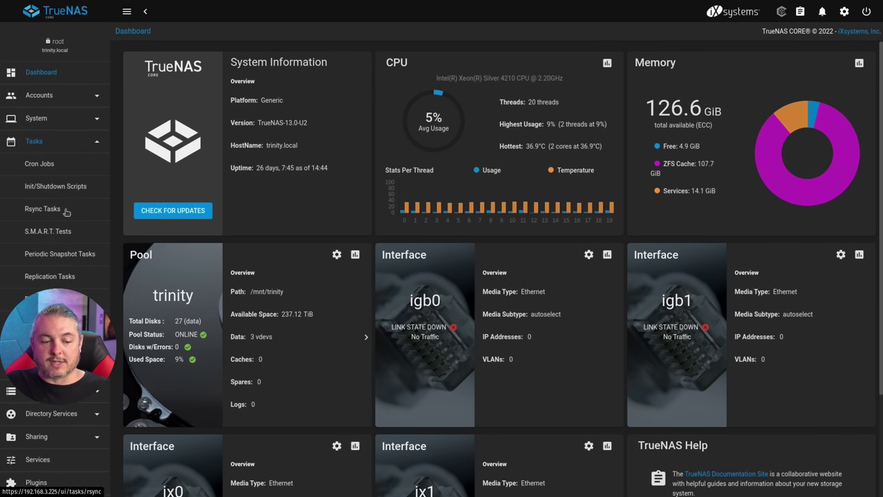
left_click(62, 278)
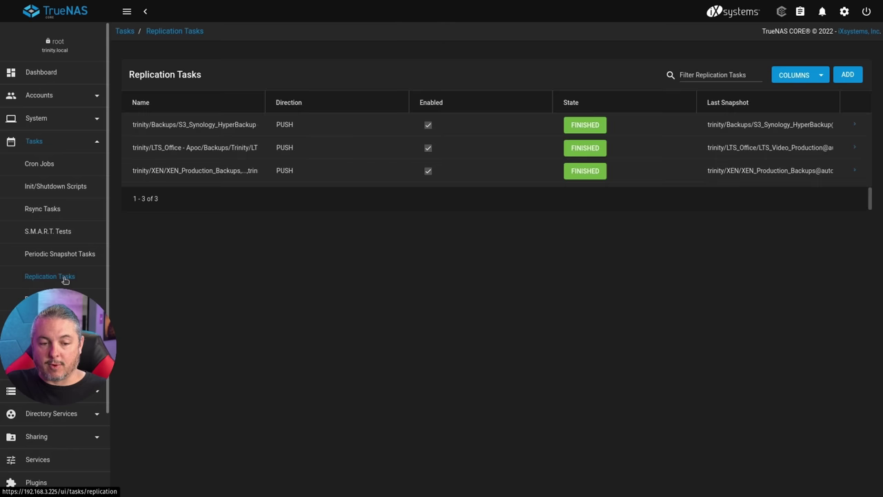
left_click(853, 126)
double_click(195, 160)
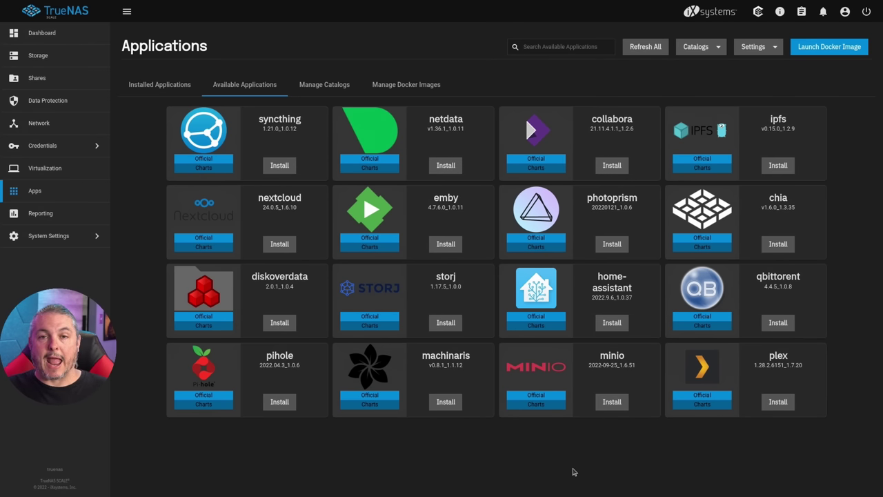
Show Manage Catalogs and scroll through it, confirming only the Official charts catalog on master
left_click(317, 84)
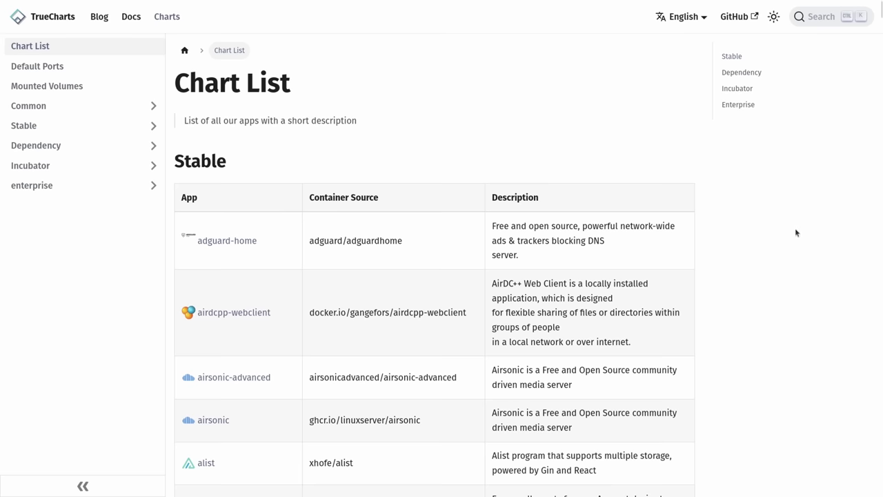
scroll(795, 232, "down", 3)
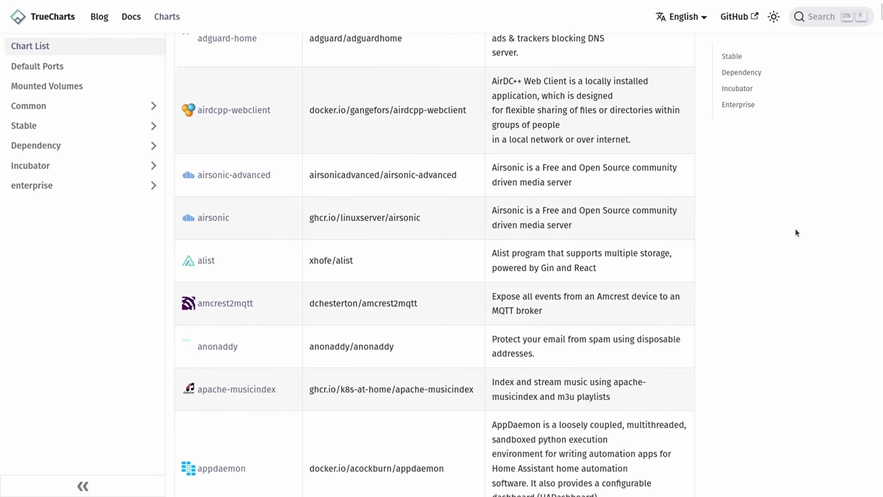
scroll(795, 233, "down", 7)
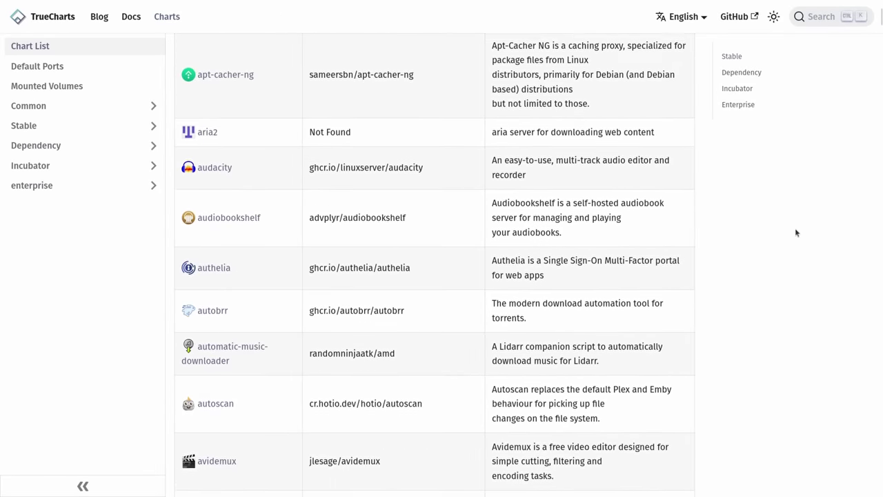
scroll(796, 232, "down", 11)
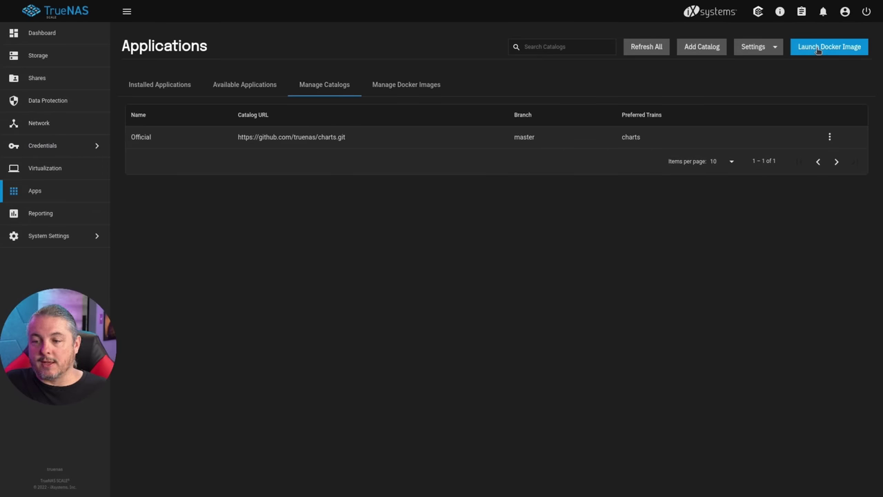
Return to Available Applications and open then close the Launch Docker Image form unchanged
left_click(259, 88)
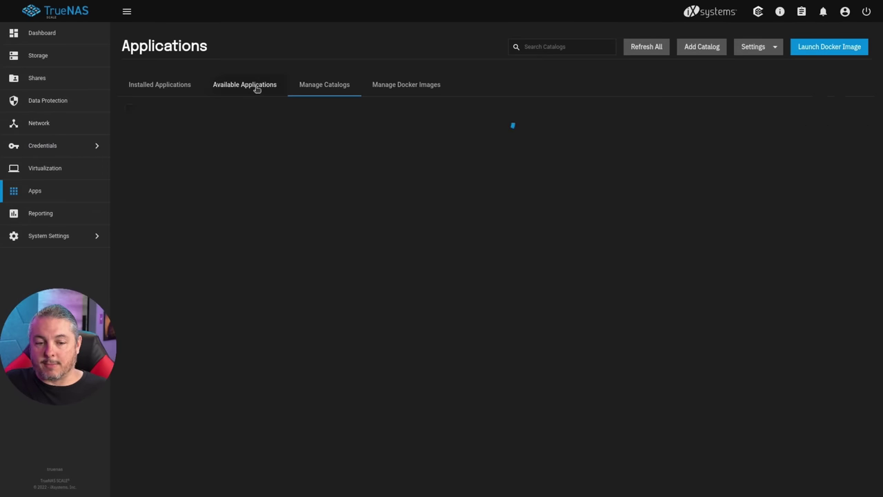
left_click(846, 50)
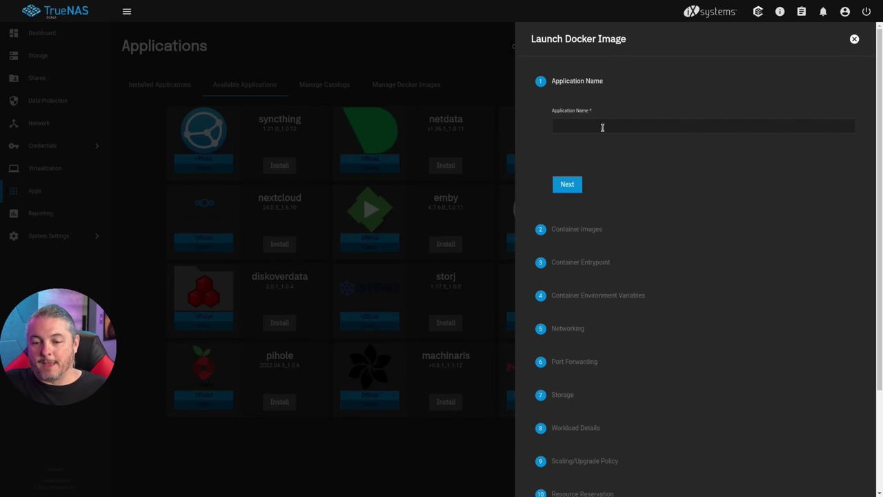
left_click(853, 40)
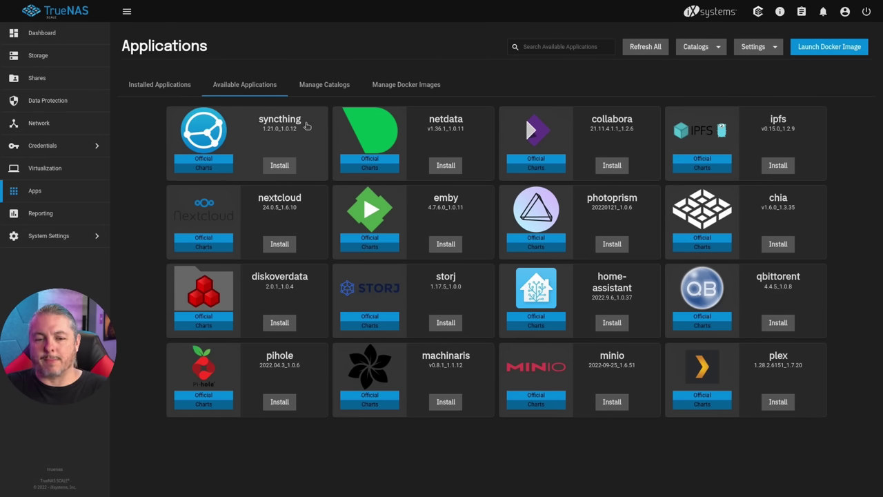
Check Manage Catalogs and Manage Docker Images, then reopen and close the Launch Docker Image form from Available Applications
left_click(324, 84)
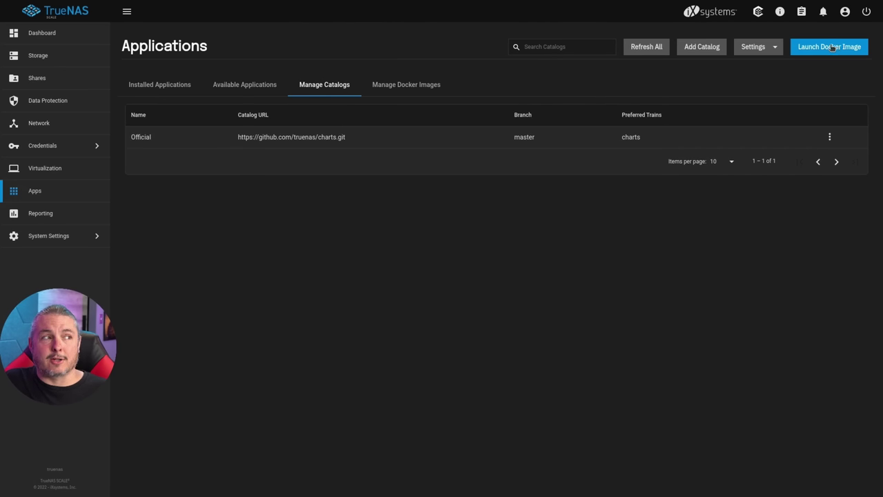
left_click(427, 87)
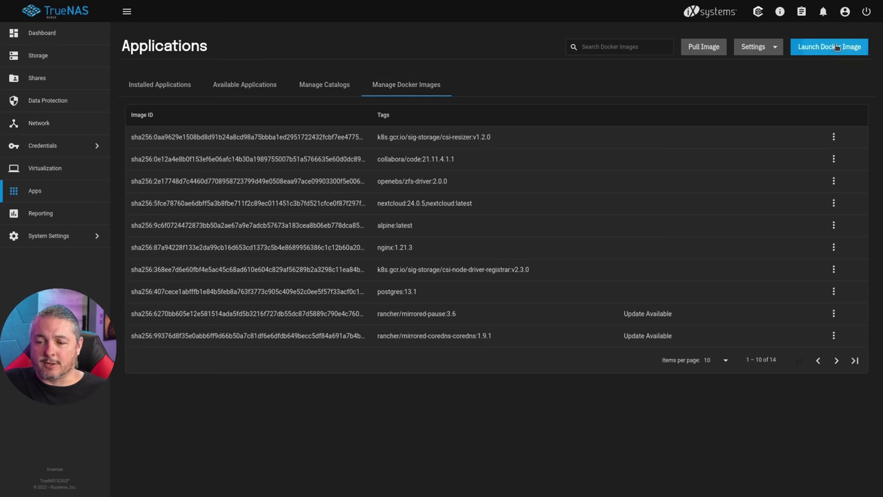
left_click(245, 86)
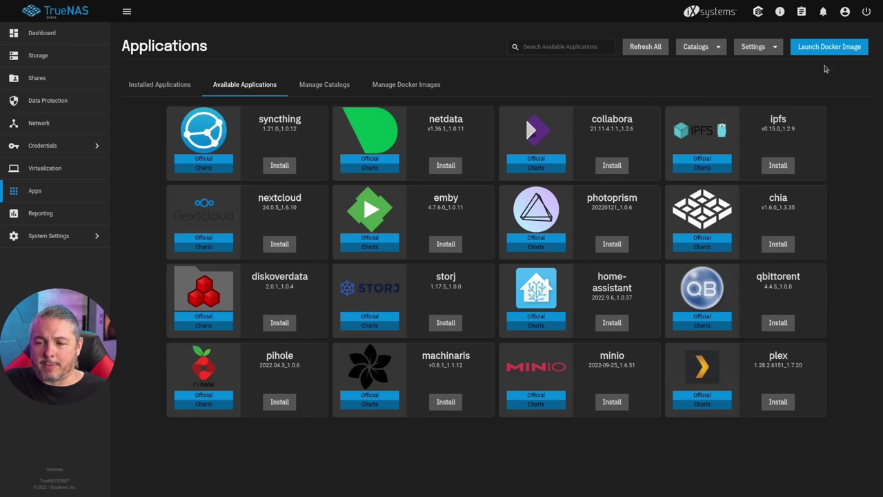
left_click(850, 54)
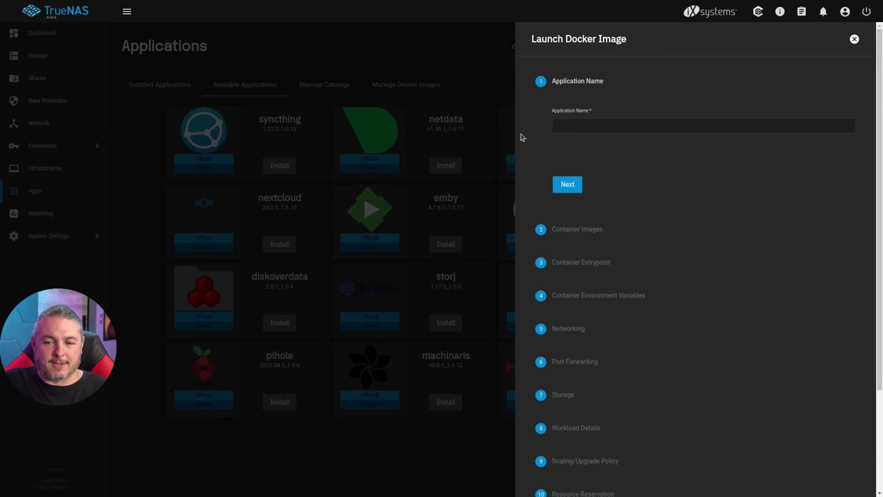
left_click(474, 63)
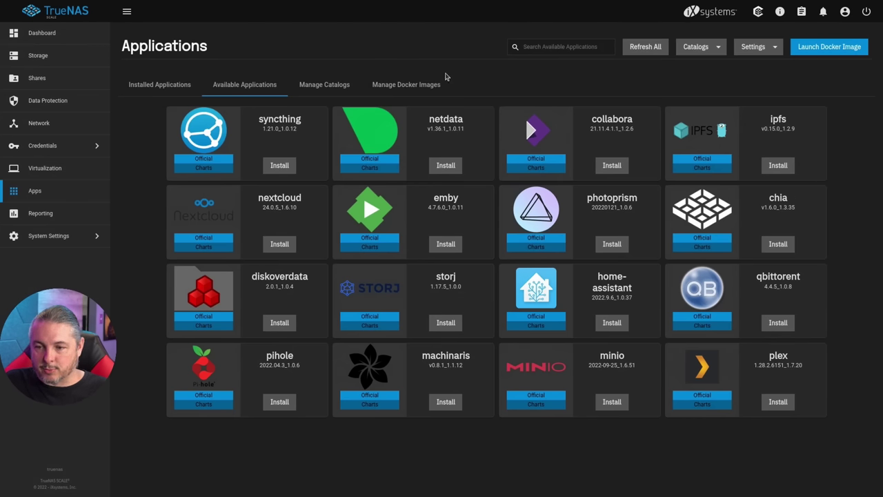
Confirm lab as the pool used for applications
left_click(717, 50)
left_click(752, 51)
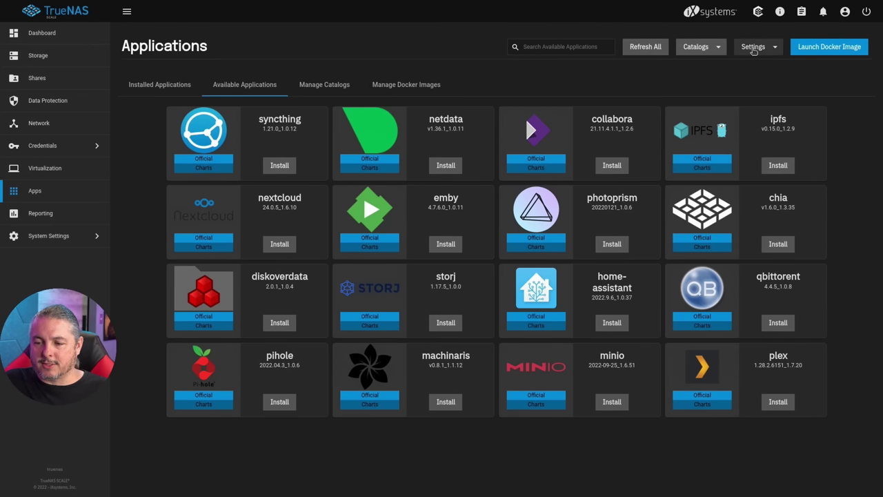
left_click(754, 50)
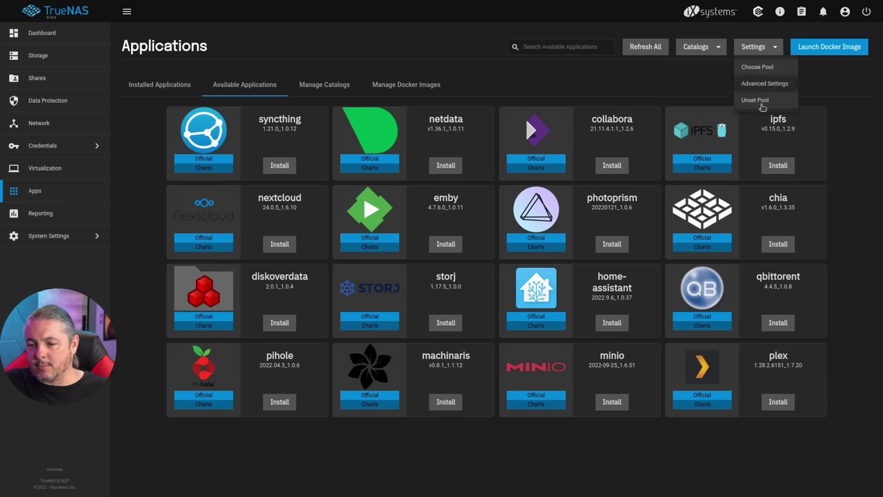
left_click(759, 68)
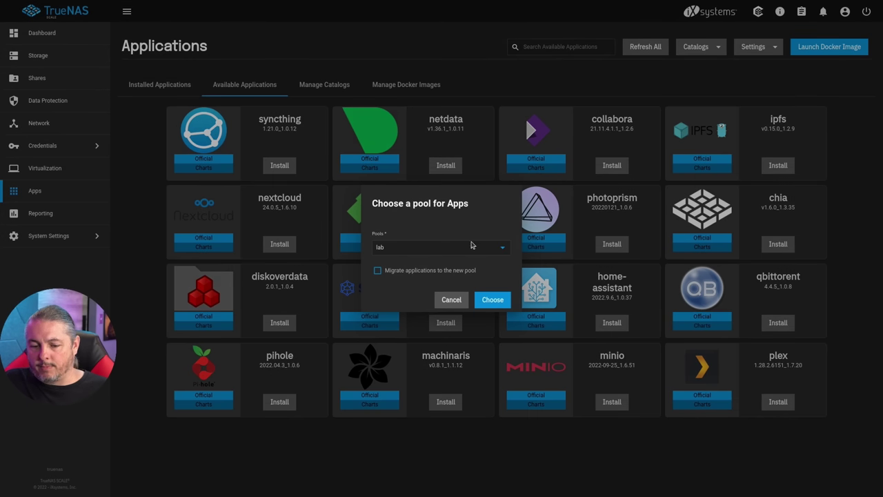
left_click(491, 299)
Review the Installed Applications list, then go back to Available Applications
left_click(158, 86)
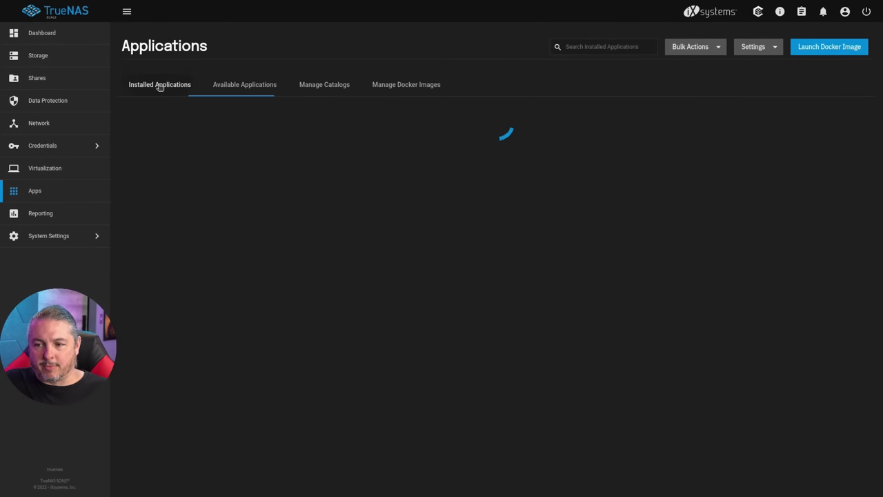
left_click(775, 51)
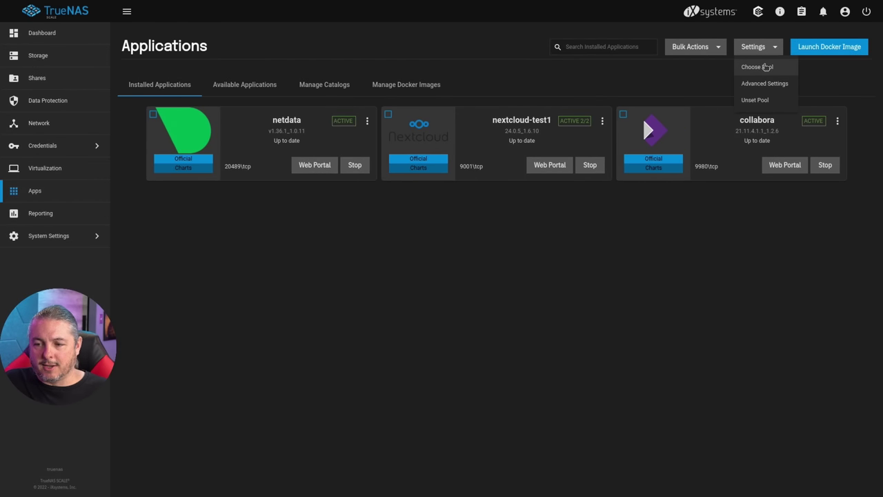
left_click(764, 66)
left_click(757, 47)
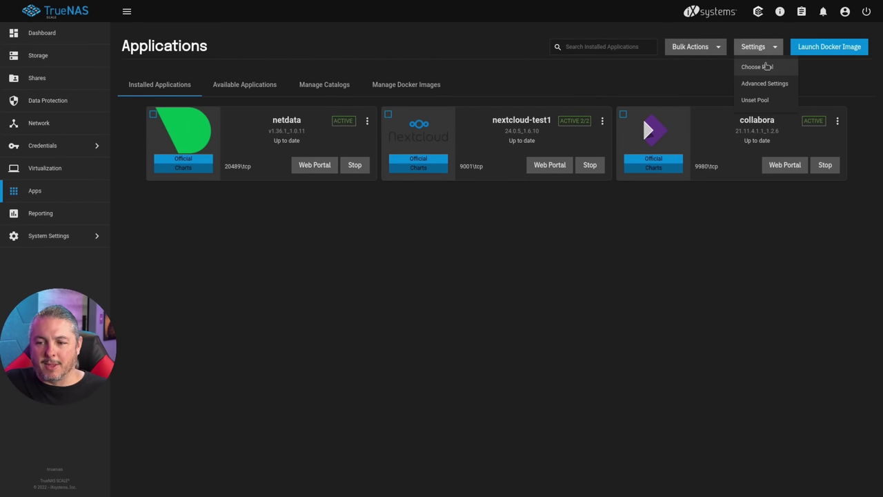
left_click(758, 86)
left_click(247, 86)
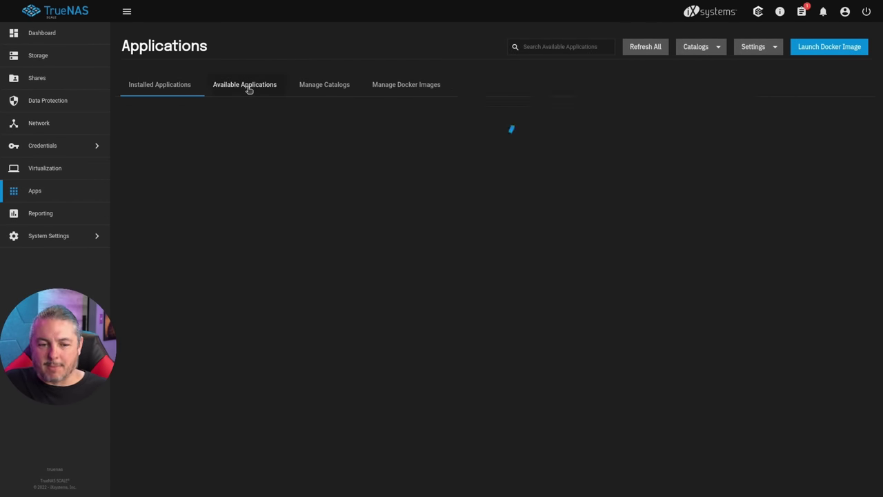
Inspect the Kubernetes advanced settings and the app catalogs without saving changes
left_click(770, 49)
left_click(765, 83)
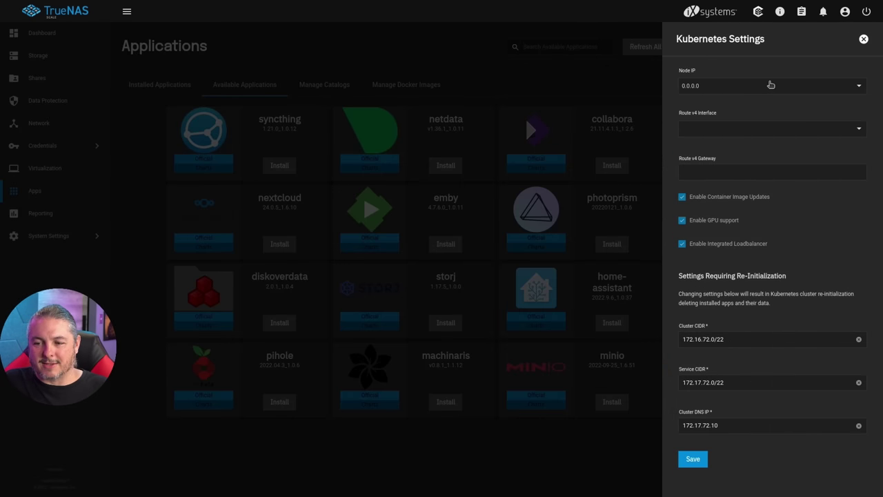
left_click(861, 42)
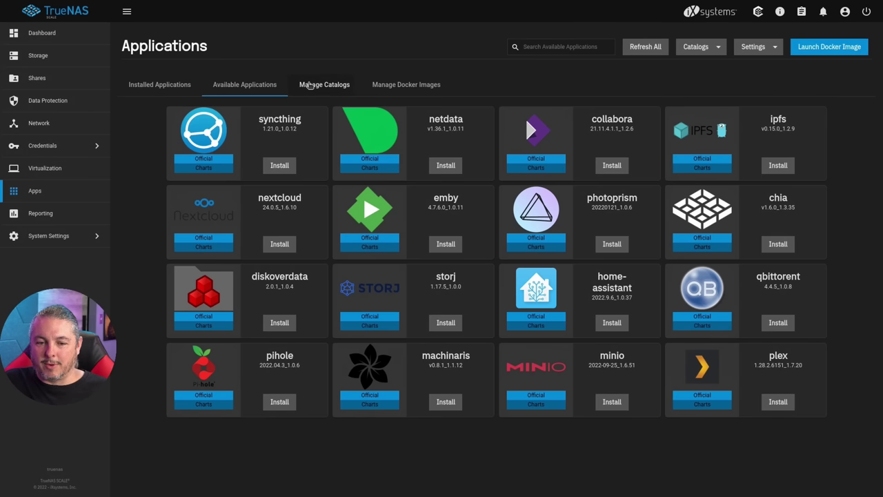
left_click(319, 86)
left_click(759, 46)
left_click(773, 88)
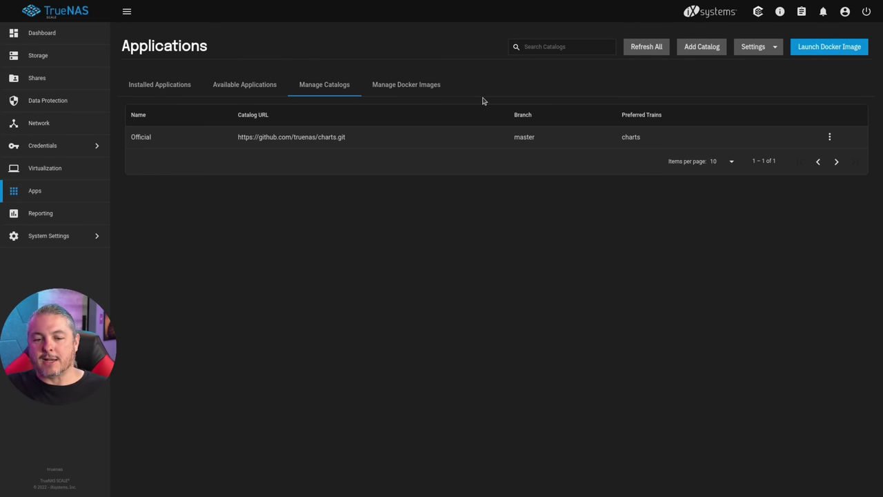
left_click(265, 87)
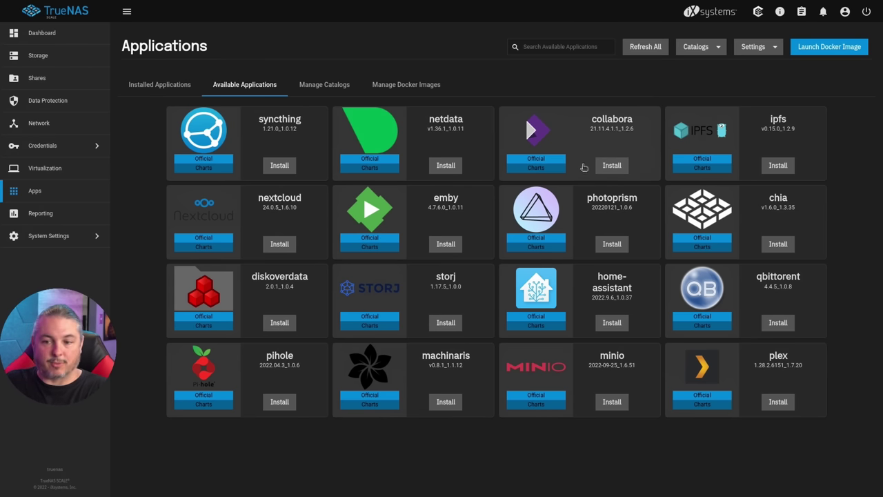
left_click(751, 51)
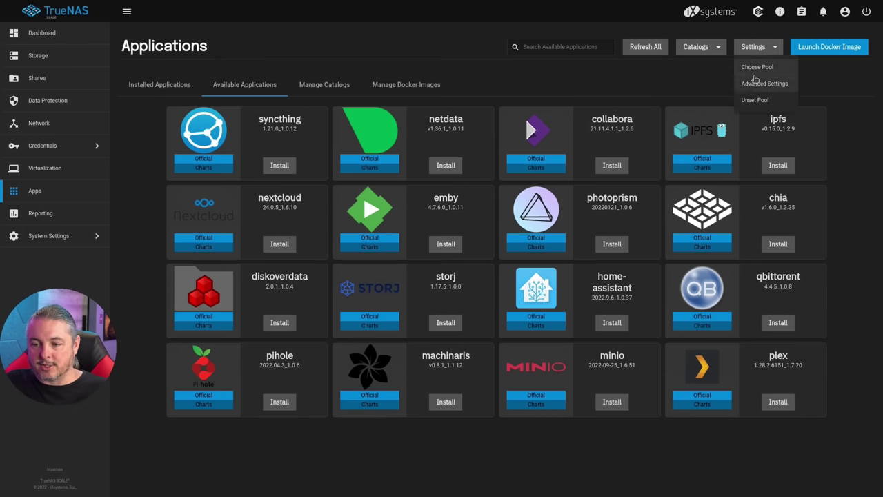
left_click(755, 83)
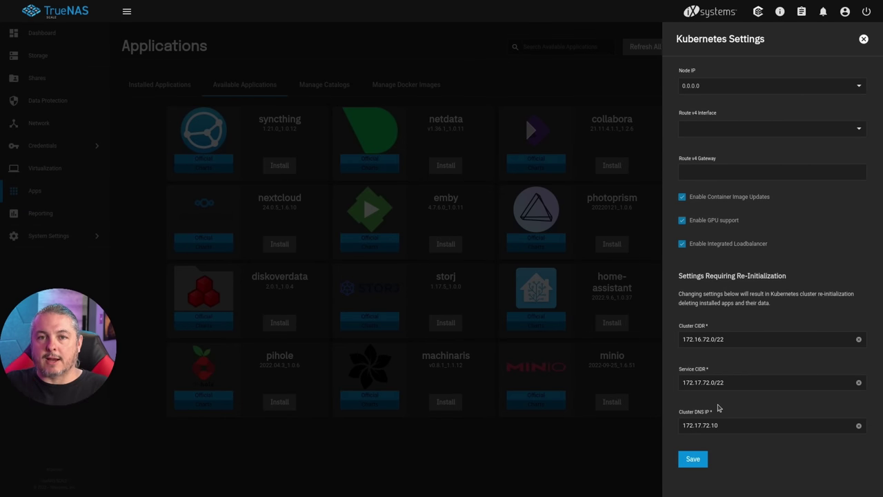
left_click(769, 347)
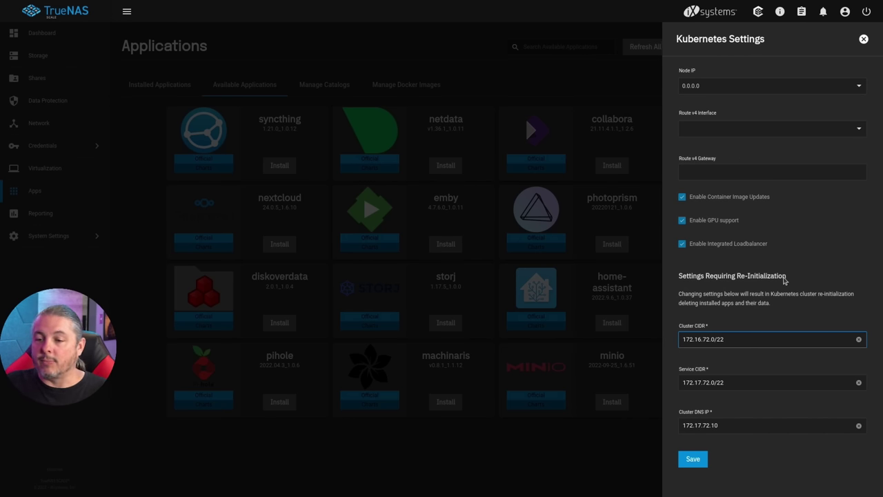
left_click(733, 85)
left_click(734, 85)
left_click(716, 128)
left_click(714, 146)
left_click(712, 127)
left_click(711, 123)
left_click(711, 124)
left_click(711, 134)
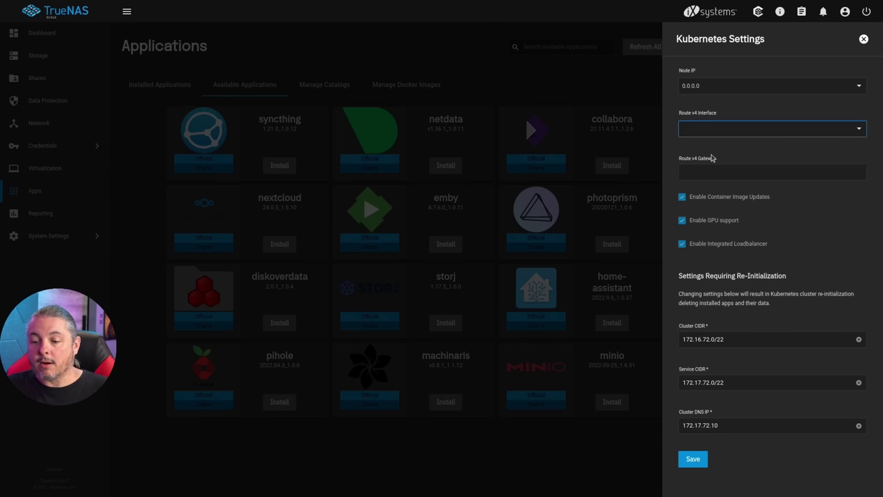
Close the Kubernetes settings unsaved, check installed apps, and preview the syncthing app summary
left_click(441, 34)
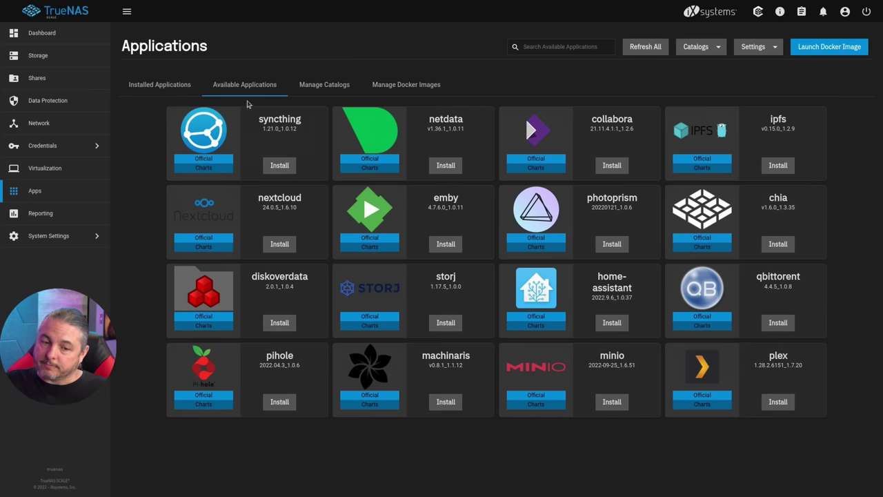
left_click(180, 84)
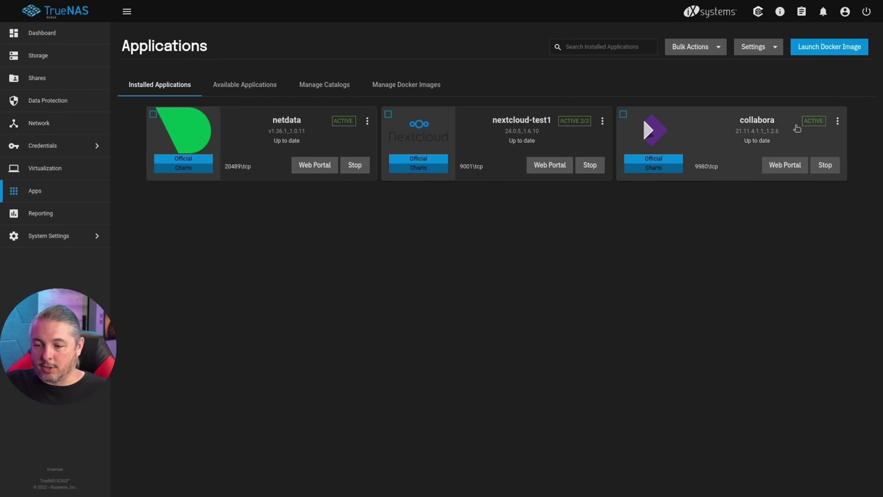
left_click(260, 88)
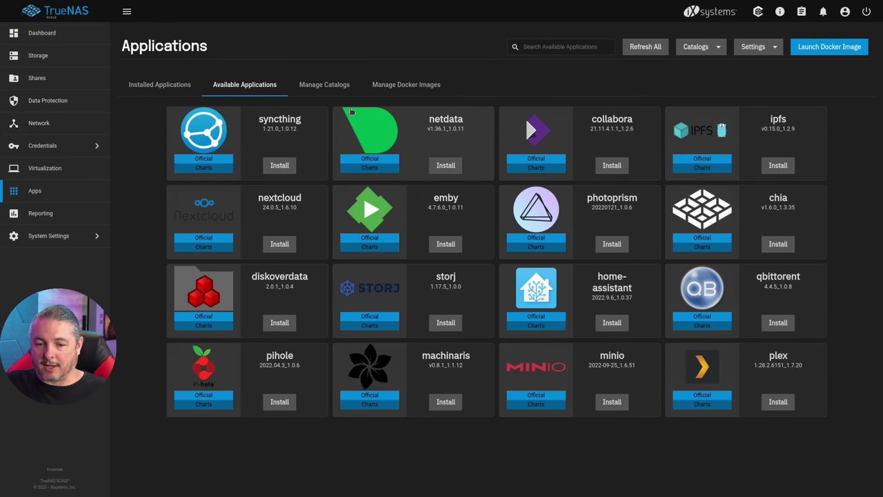
left_click(284, 134)
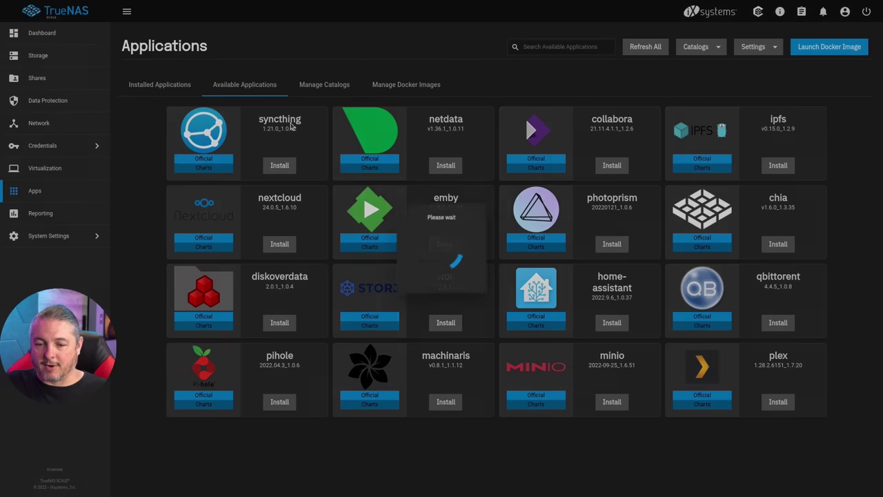
left_click(282, 184)
Start the syncthing install wizard and enter 'sy' as the application name
left_click(279, 165)
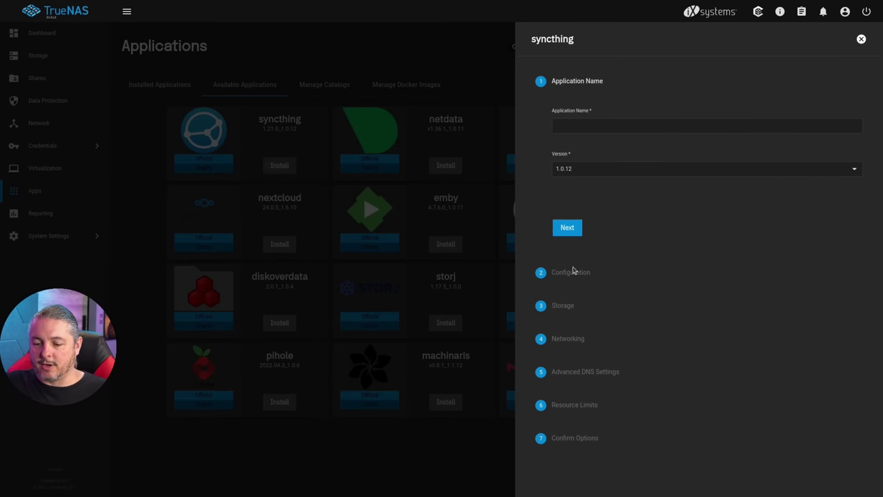
left_click(567, 229)
left_click(598, 122)
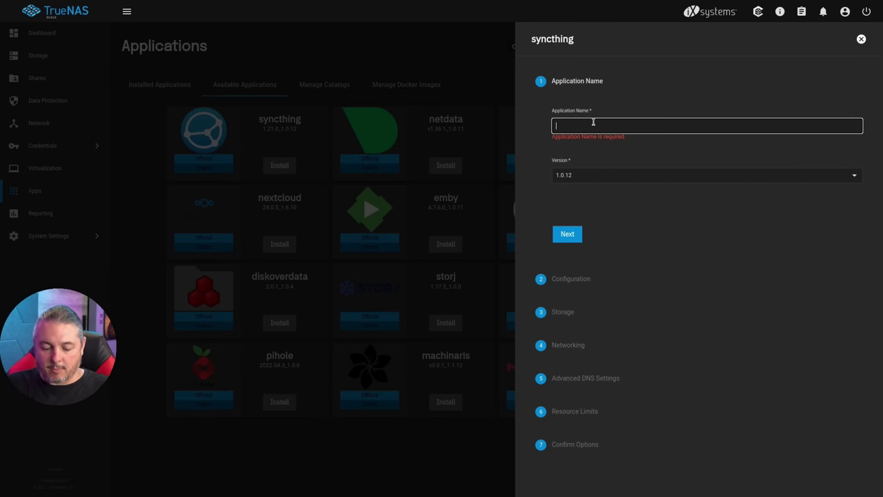
type("sy")
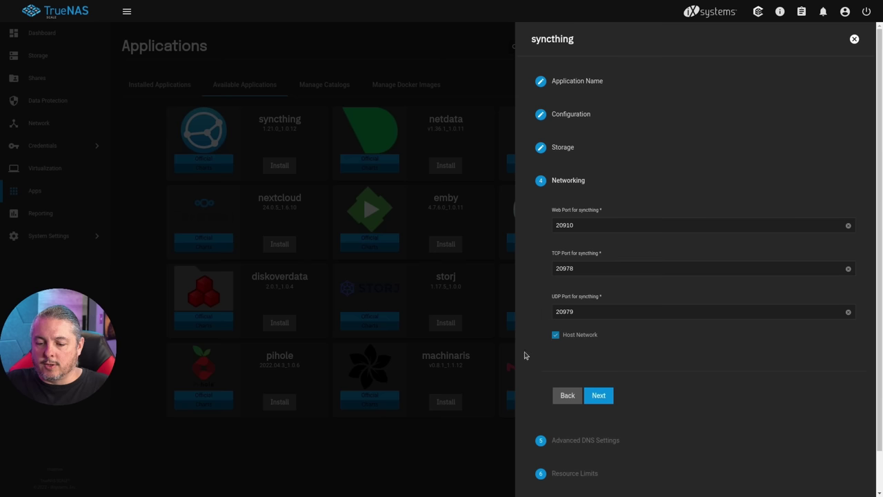
key("ctrl+plus")
key("ctrl+plus")
key("ctrl+plus")
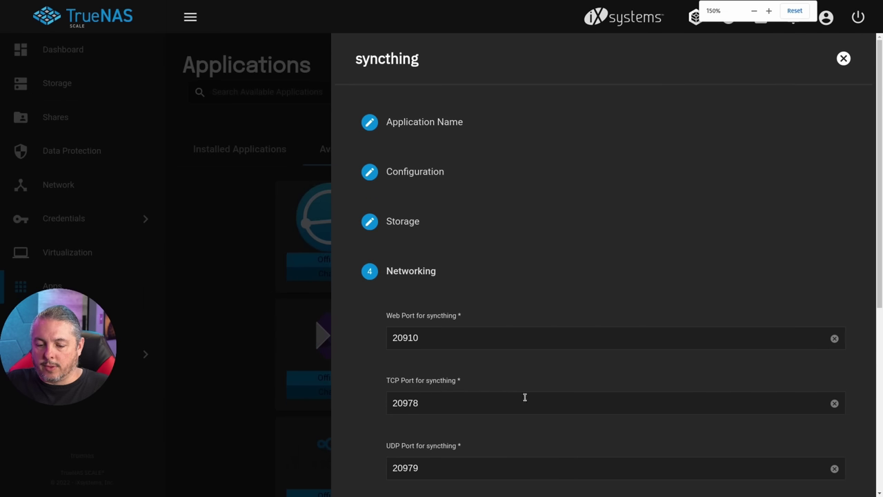
scroll(514, 400, "down", 3)
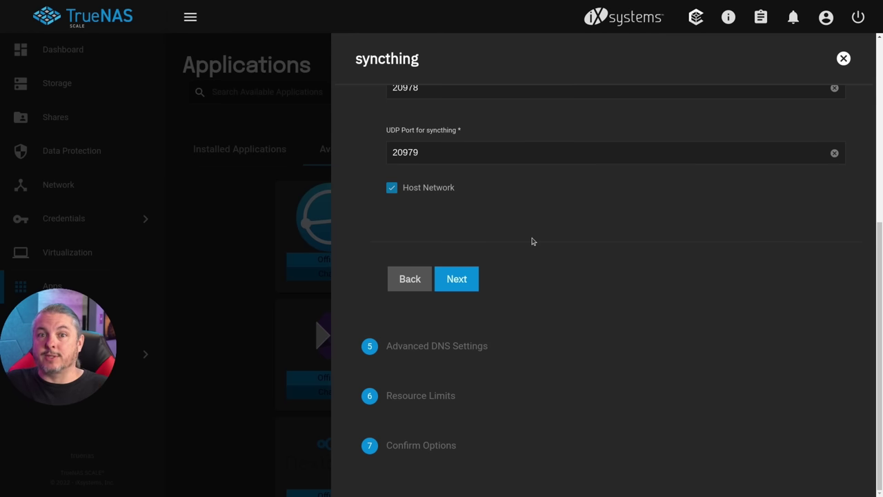
key("ctrl+plus")
key("ctrl+minus")
key("ctrl+minus")
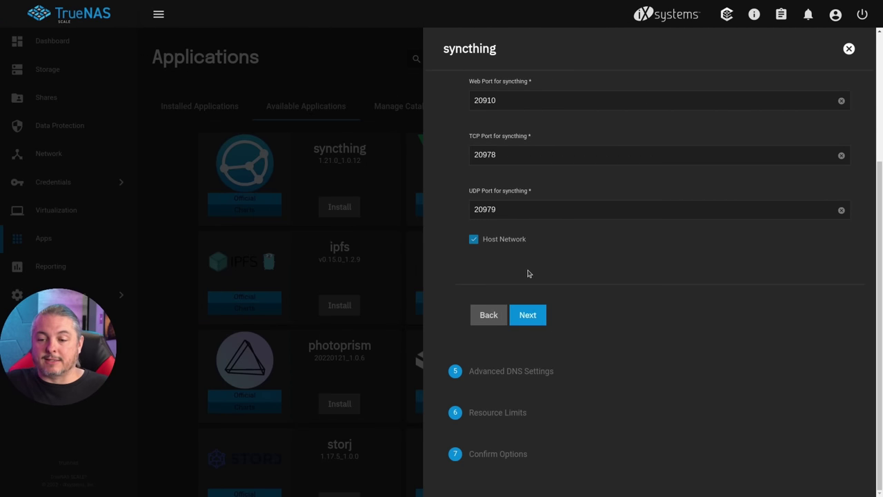
scroll(528, 273, "up", 3)
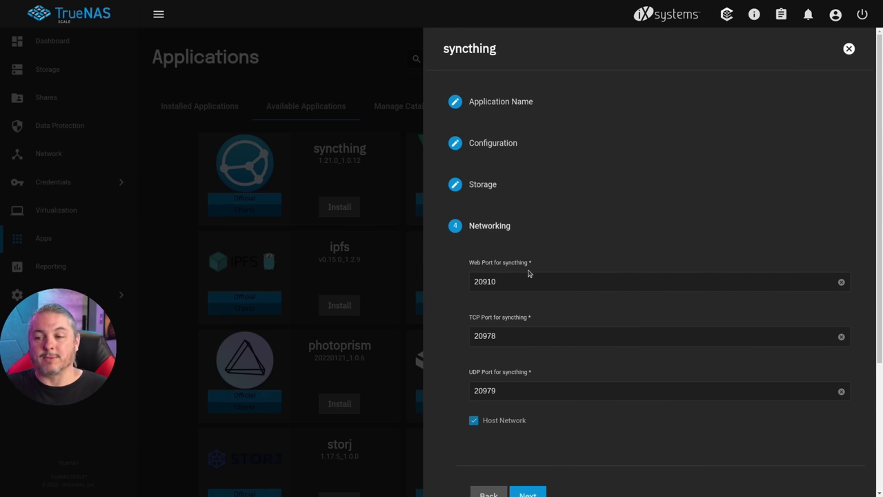
Close the syncthing install panel and list installed apps: netdata, nextcloud-test1 and collabora
left_click(848, 50)
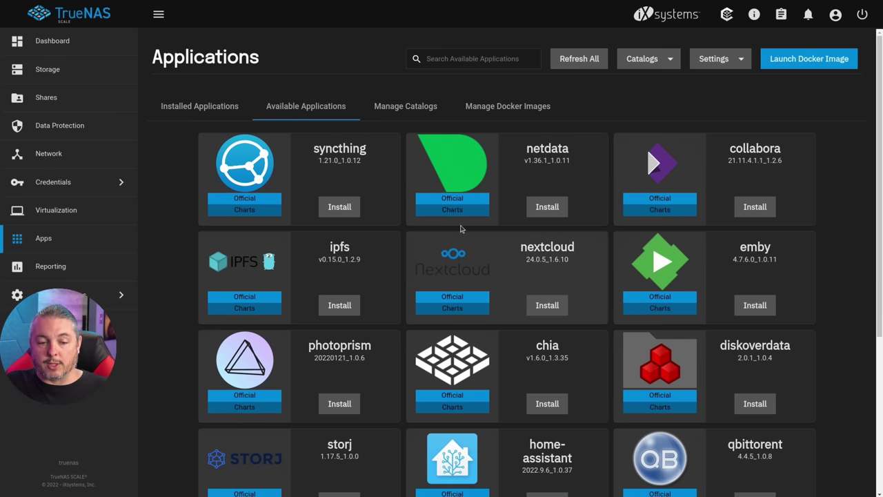
left_click(216, 112)
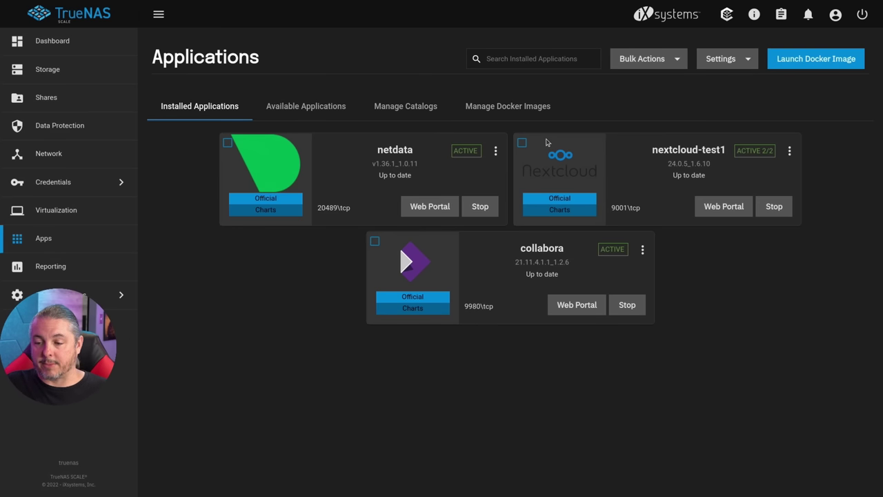
left_click(789, 150)
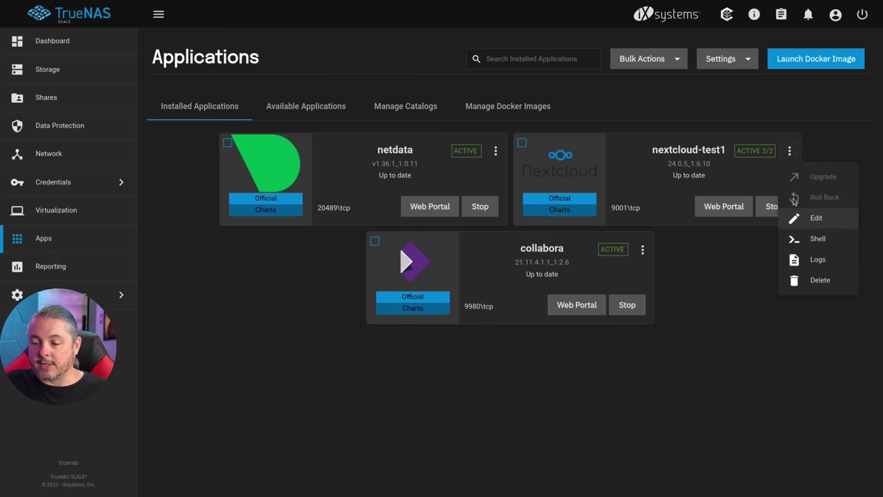
left_click(828, 221)
scroll(580, 231, "down", 5)
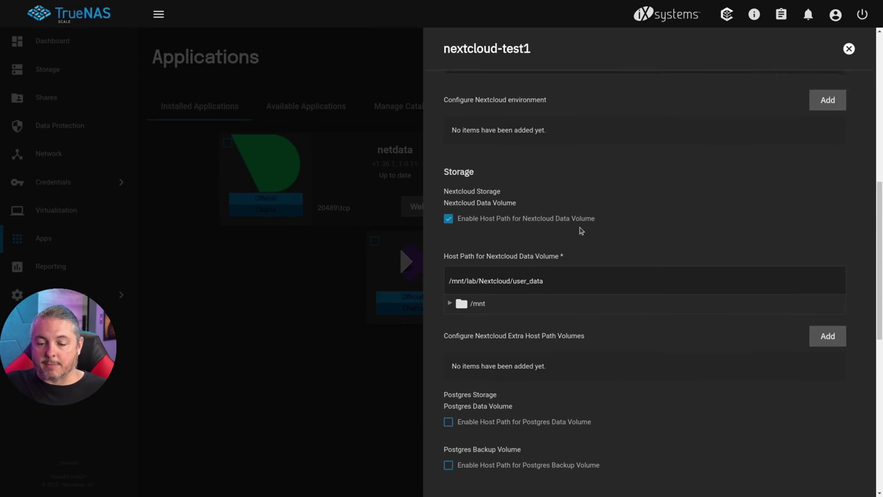
scroll(579, 232, "down", 2)
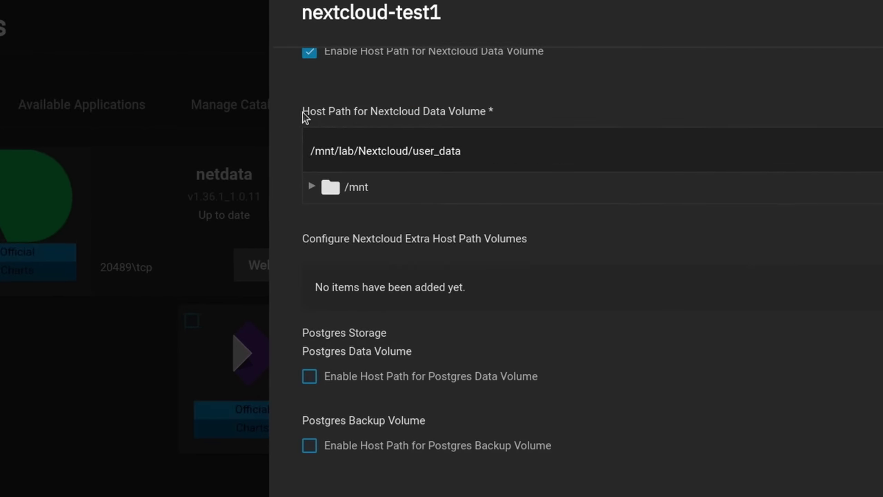
left_click_drag(443, 111, 596, 121)
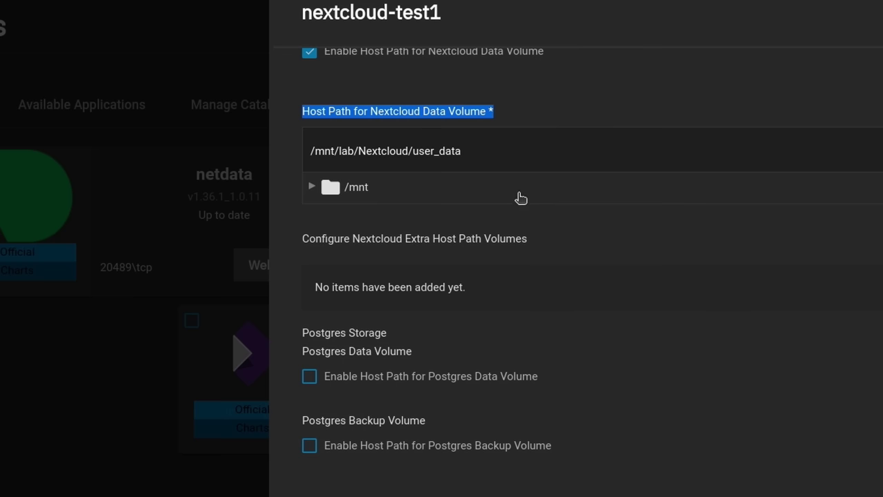
scroll(521, 197, "up", 10)
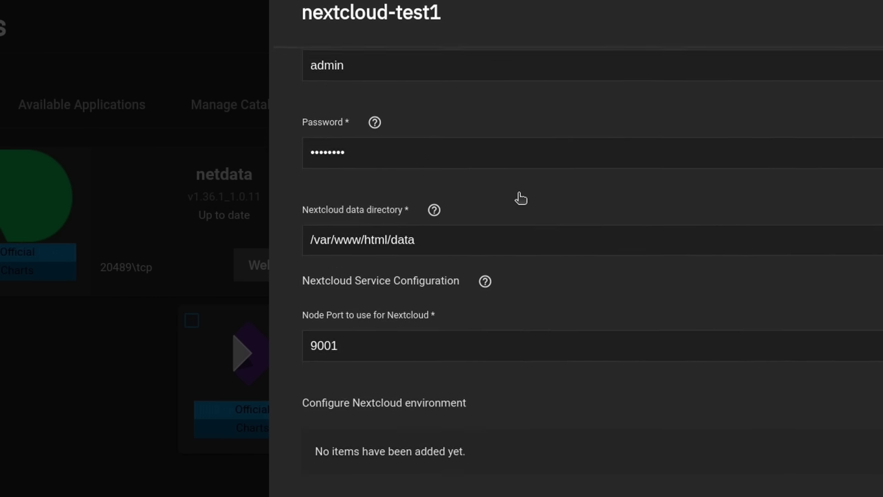
scroll(517, 193, "up", 2)
scroll(517, 193, "down", 12)
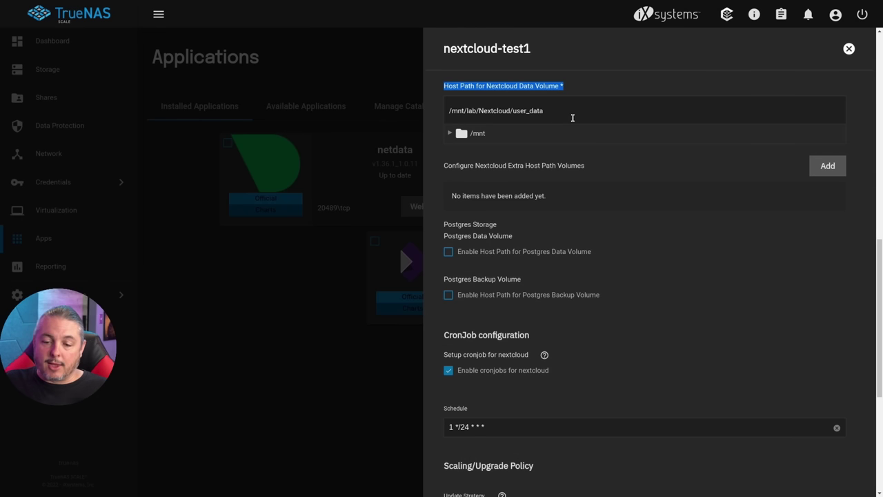
left_click_drag(568, 112, 447, 112)
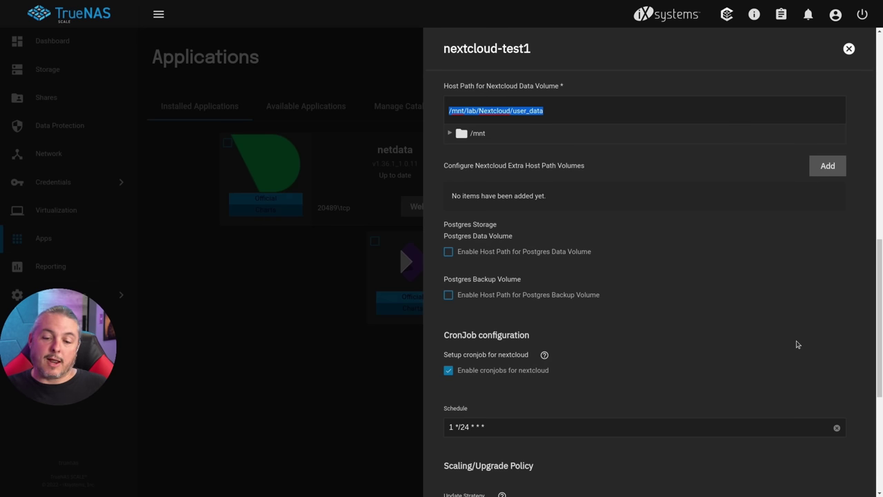
left_click_drag(443, 227, 530, 231)
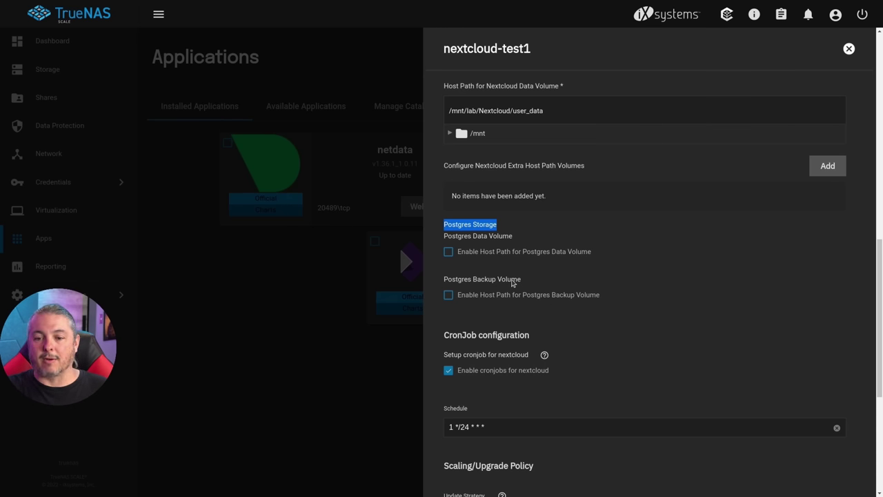
left_click_drag(582, 113, 427, 114)
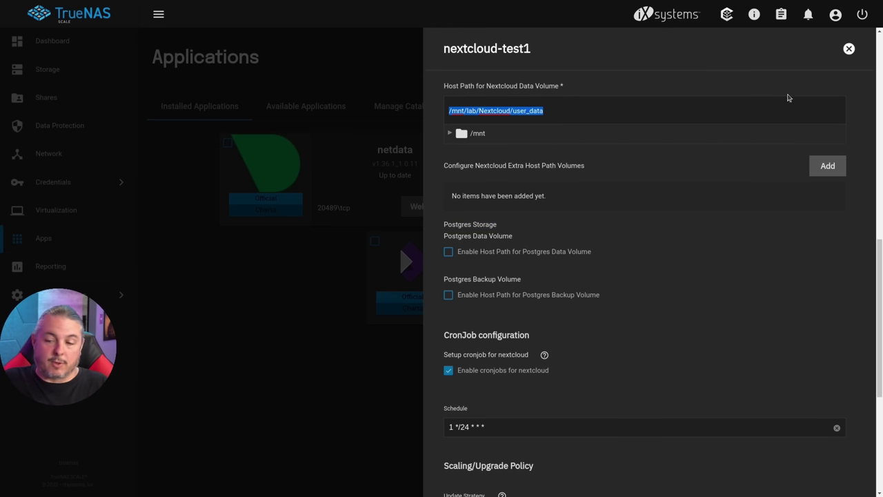
left_click(849, 49)
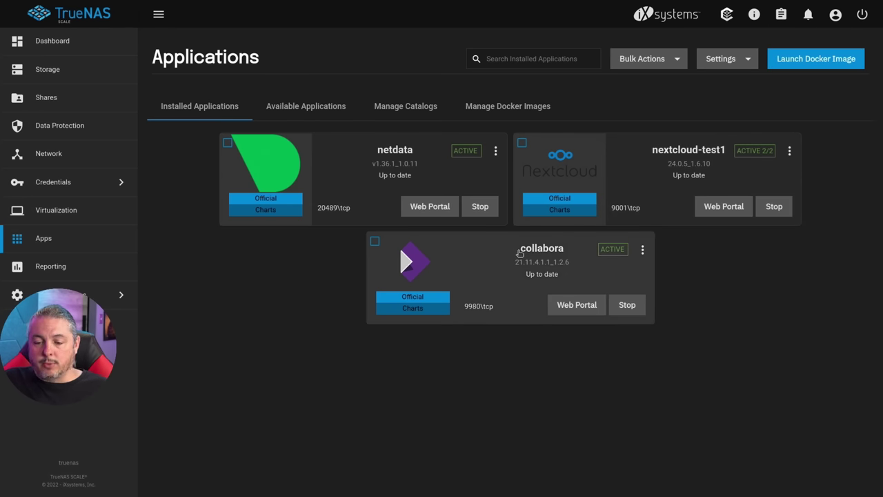
Open and close the collabora app details, noting the Collabora Online - Built-in CODE Server name
left_click_drag(517, 250, 578, 258)
left_click(578, 258)
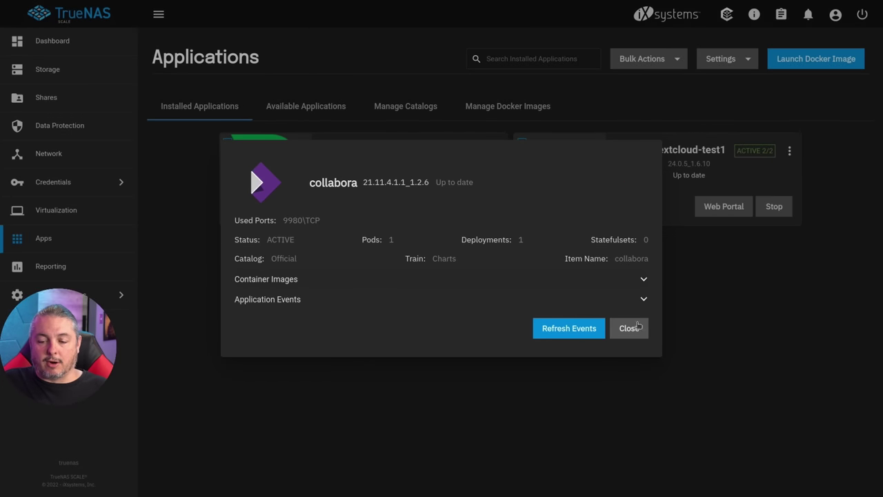
left_click(636, 331)
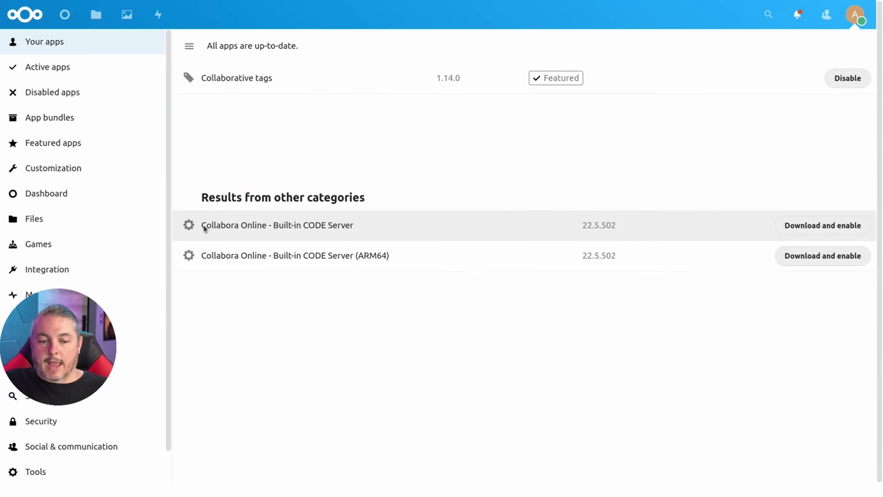
left_click_drag(204, 229, 435, 232)
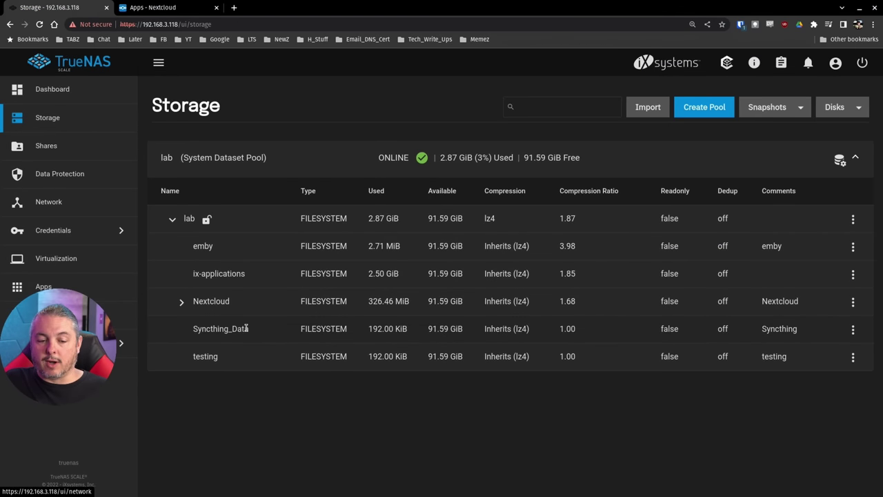
View the Nextcloud dataset's permissions, zoomed in to read owner and group www-data
left_click(852, 302)
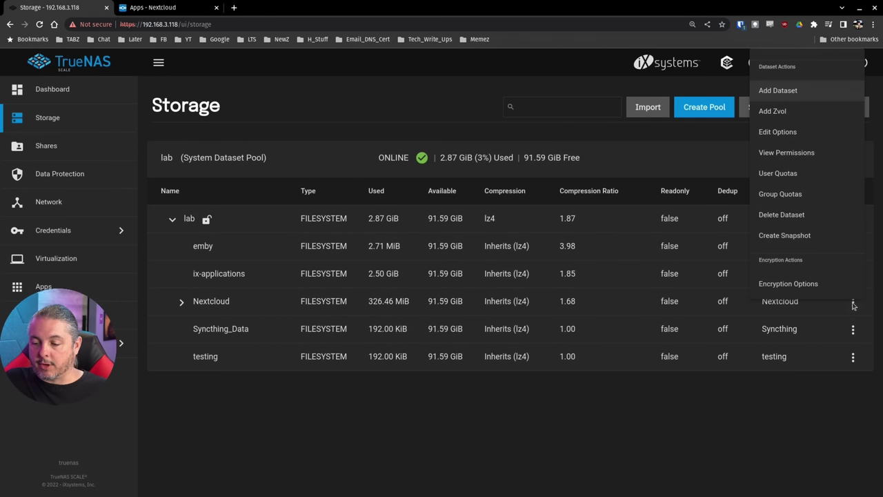
left_click(804, 153)
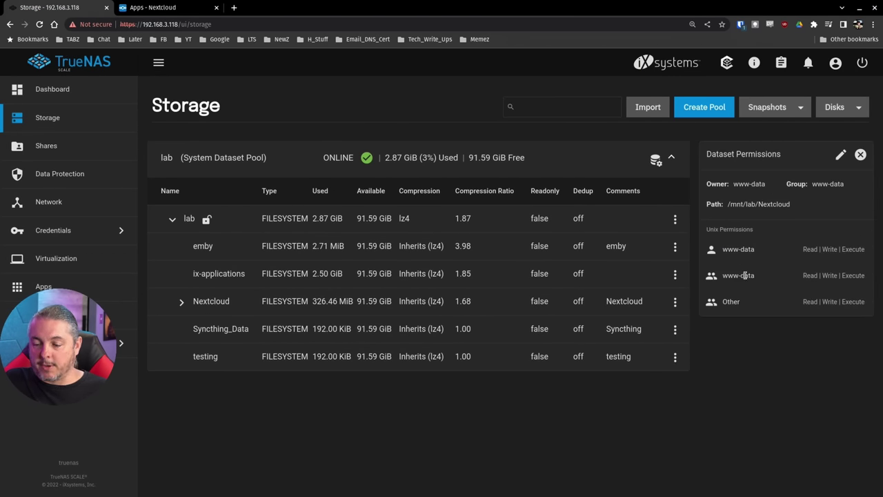
key("ctrl+plus")
key("ctrl+plus")
key("ctrl+plus")
key("ctrl+plus")
triple_click(660, 332)
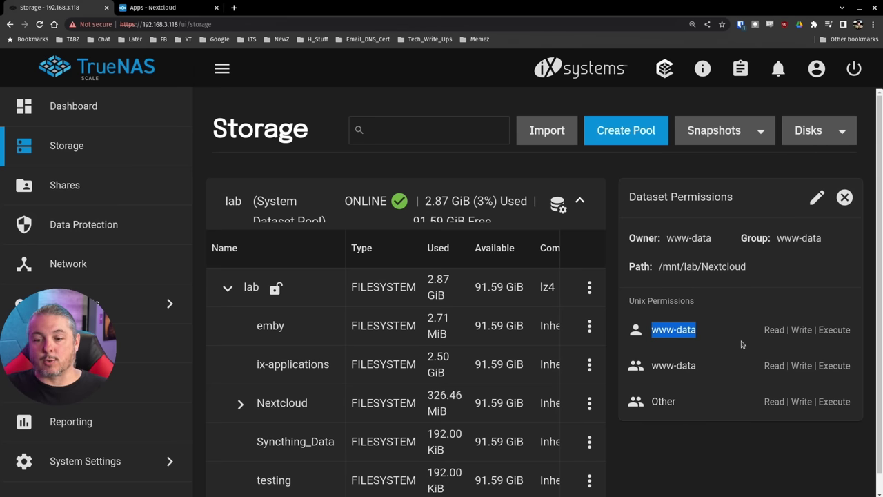
key("ctrl+0")
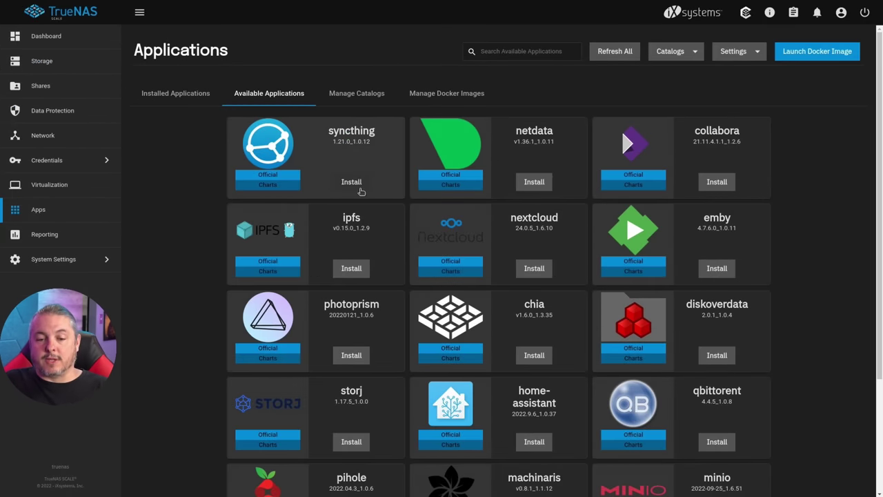
Begin a syncthing install named 'syncthing' and advance to the Storage step
left_click(356, 183)
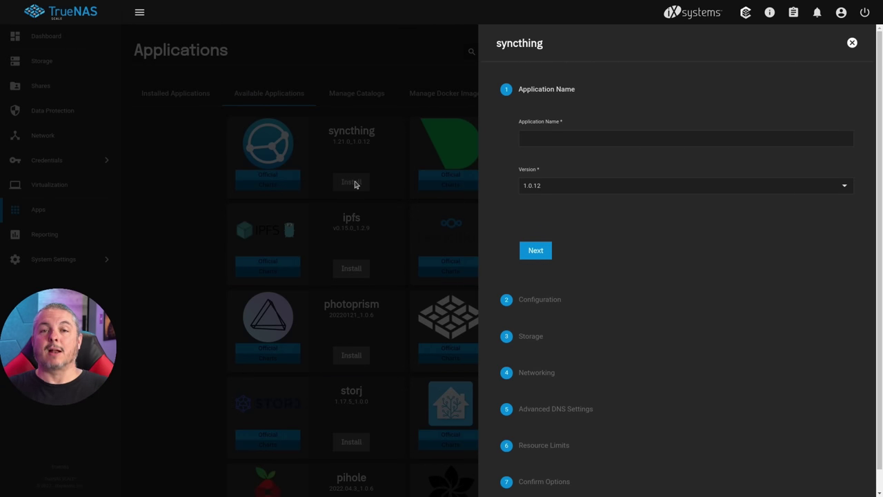
left_click(565, 138)
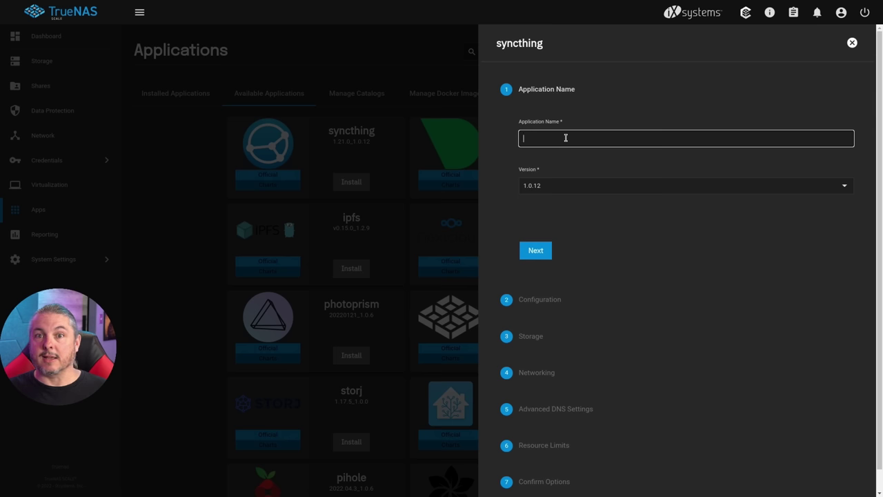
type("syncthing")
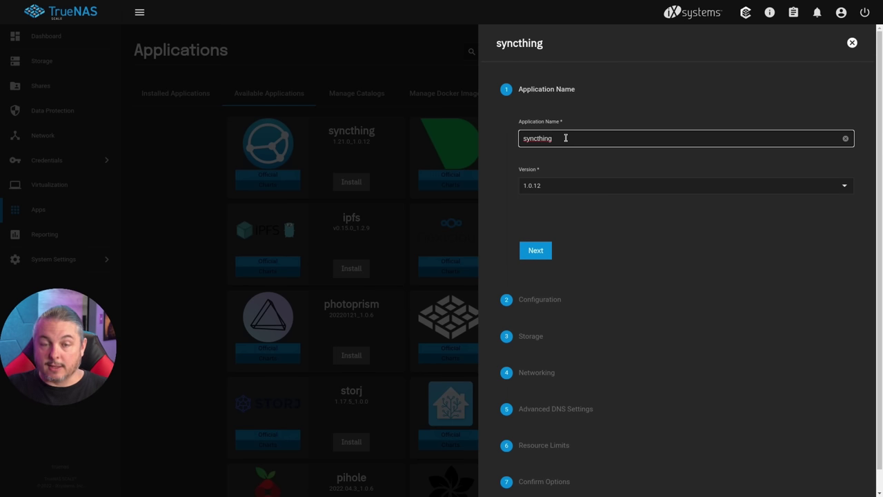
double_click(590, 141)
left_click(545, 249)
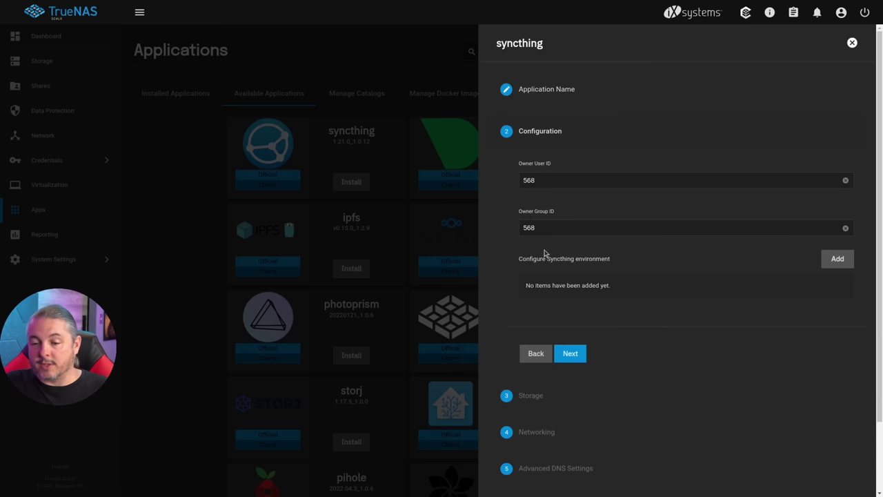
left_click(578, 350)
Set the configuration storage to custom host path /mnt/lab/Syncthing_Data
left_click(522, 209)
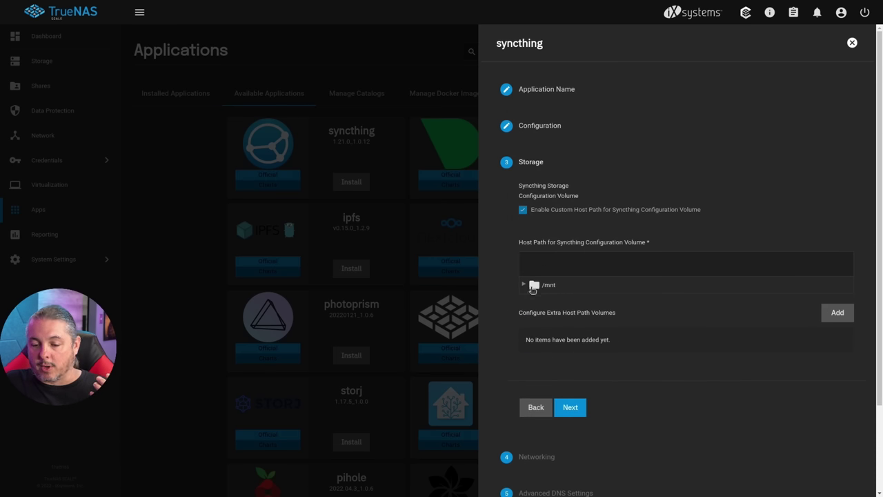
left_click(525, 284)
left_click(535, 300)
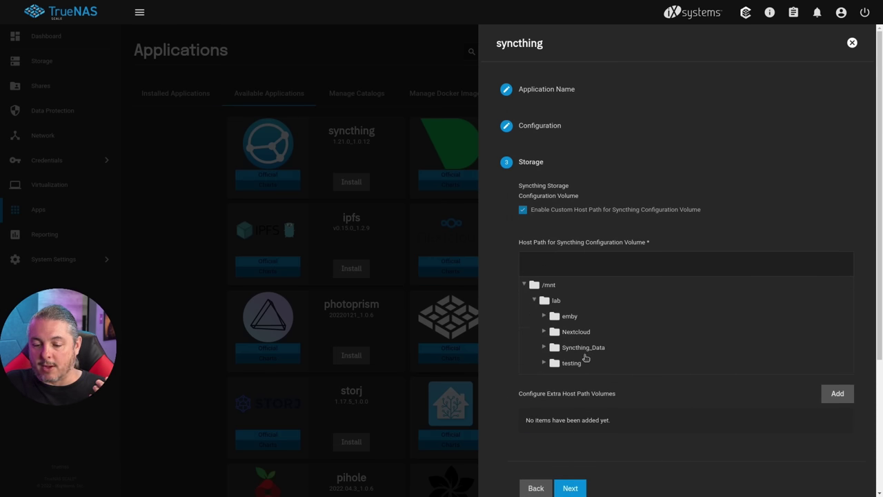
left_click(585, 353)
scroll(632, 332, "down", 3)
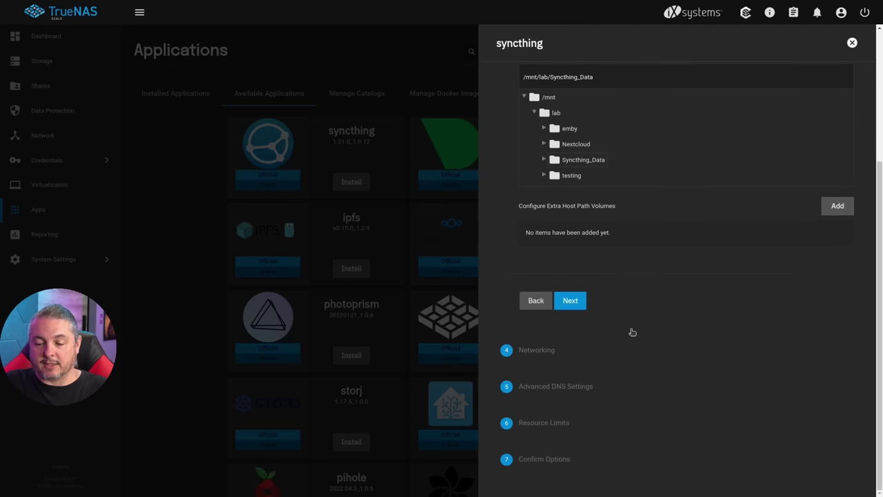
Keep default networking, DNS and resource settings, save the install, and view installed apps
left_click(577, 306)
left_click(576, 336)
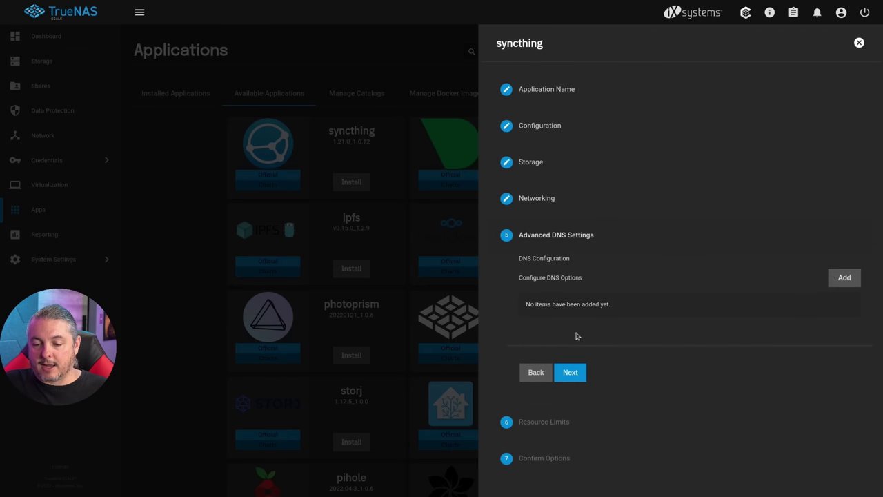
left_click(575, 368)
left_click(577, 368)
scroll(585, 393, "down", 1)
left_click(577, 448)
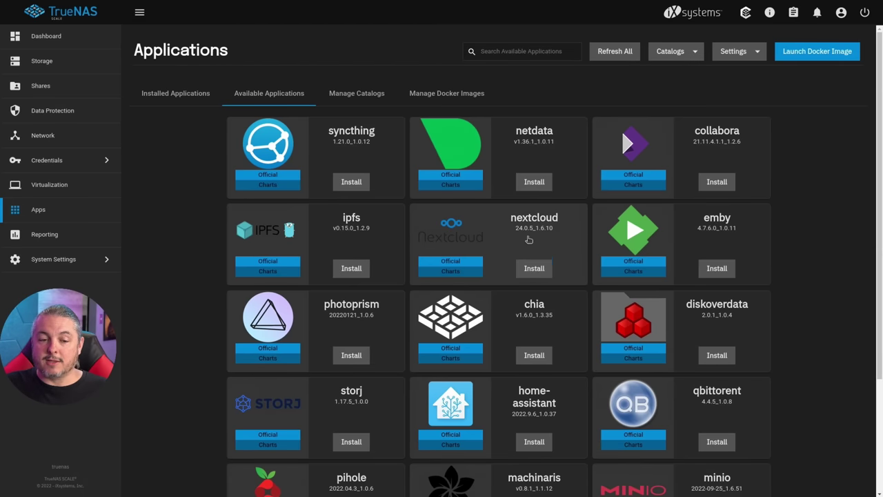
left_click(169, 97)
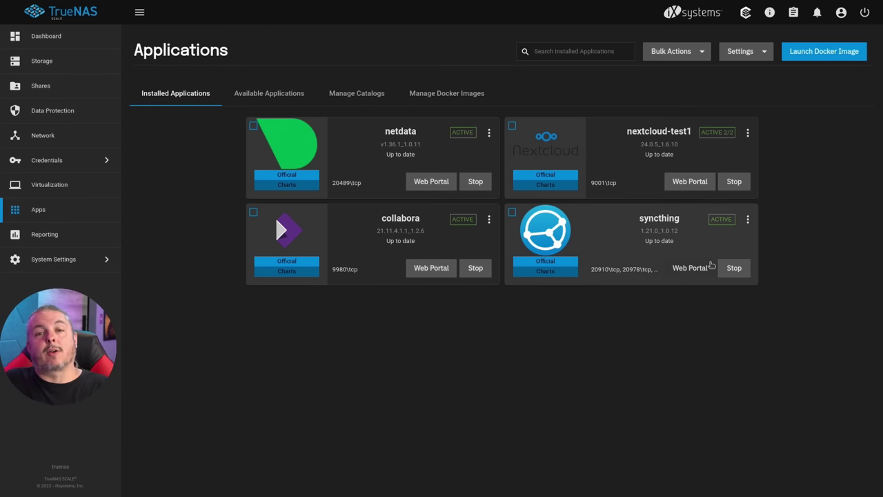
In Syncthing's web UI, set a GUI login user and password and choose the Dark theme
left_click(686, 269)
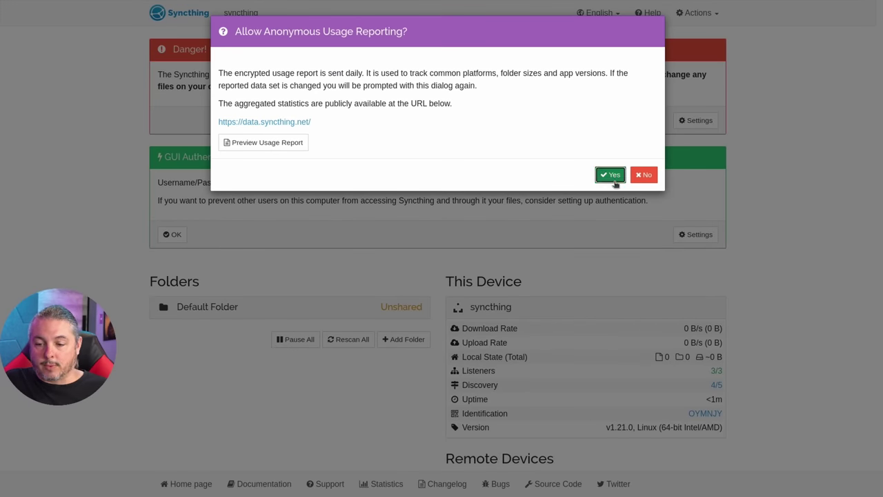
left_click(610, 171)
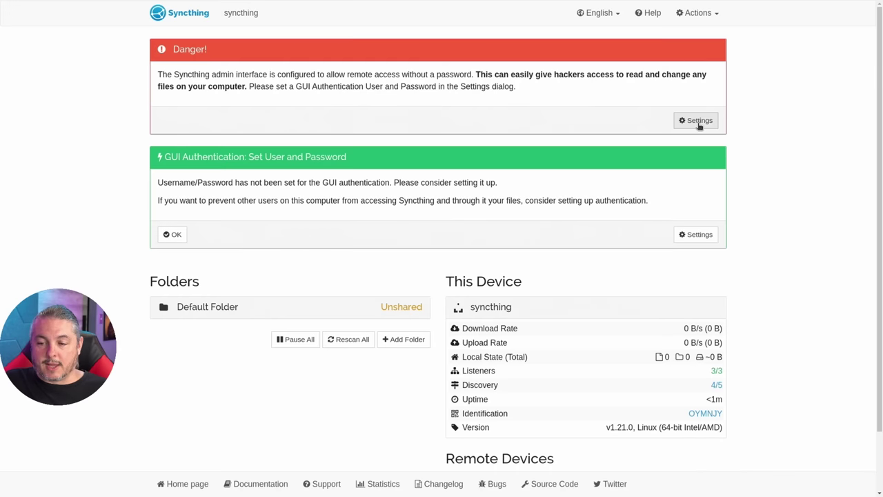
left_click(695, 119)
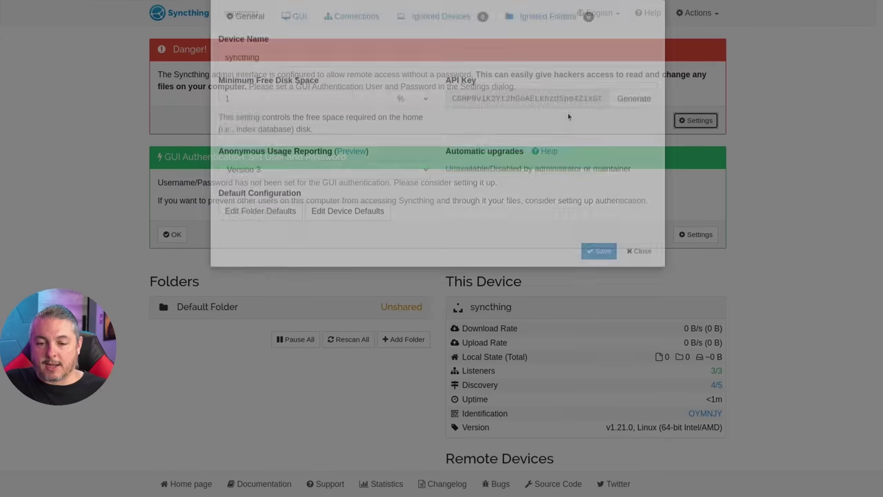
left_click(305, 74)
left_click(288, 165)
type("tom")
key("Tab")
type("passwd")
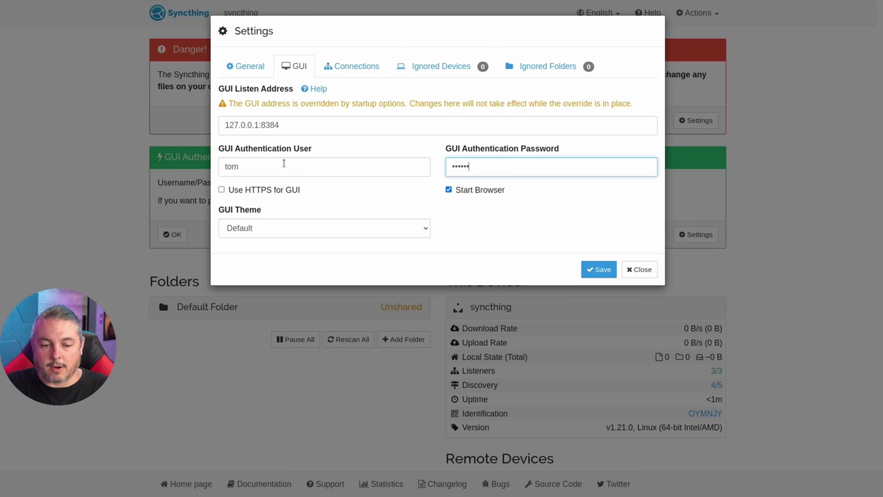
left_click(273, 222)
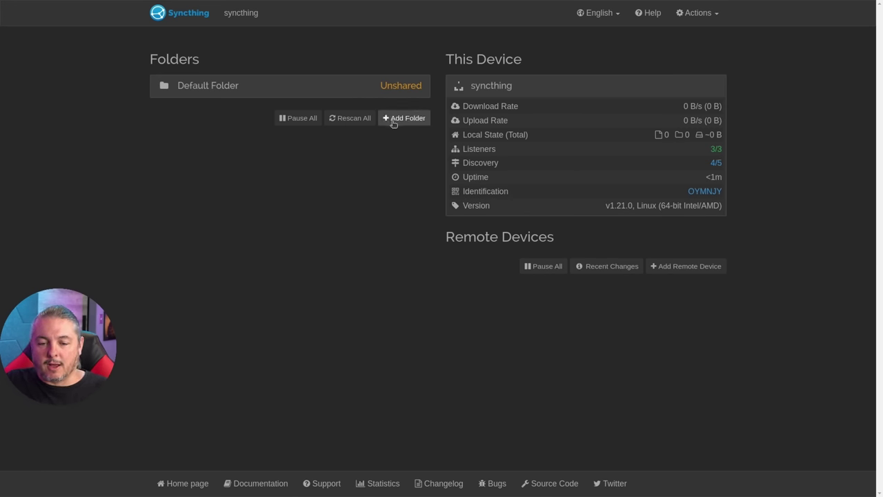
Add a shared folder labelled Tomz_Share_For_YouTube, using the label as its folder ID
left_click(392, 118)
type("Tomz Share")
key("BackSpace")
key("BackSpace")
key("BackSpace")
key("BackSpace")
key("BackSpace")
key("BackSpace")
type("_Share")
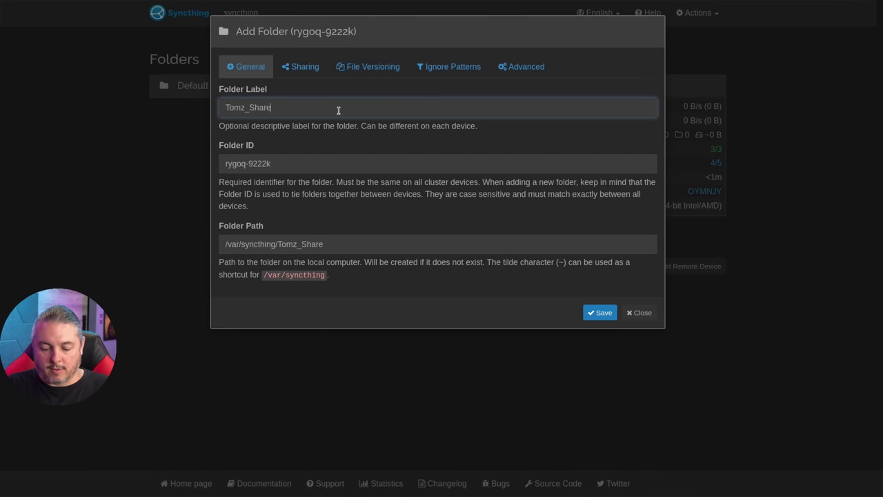
type("_For_YouTube")
double_click(338, 109)
key("ctrl+c")
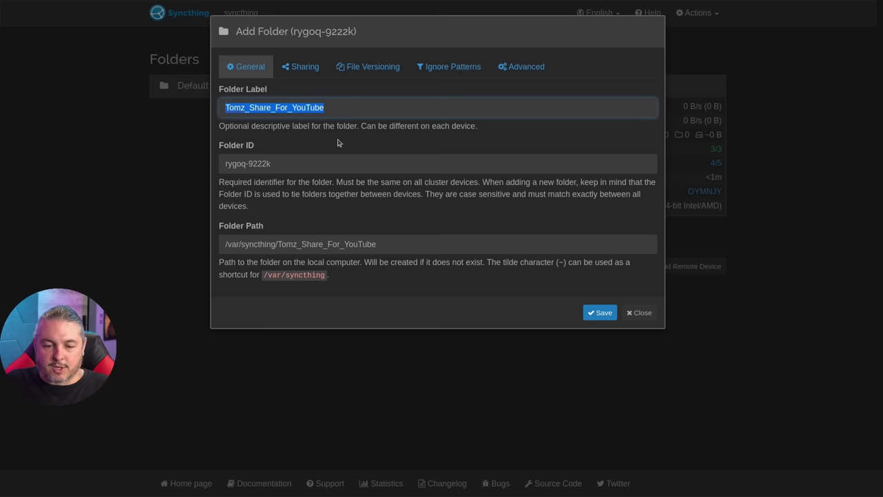
left_click(325, 164)
key("ctrl+shift+Left")
key("ctrl+shift+Left")
key("ctrl+v")
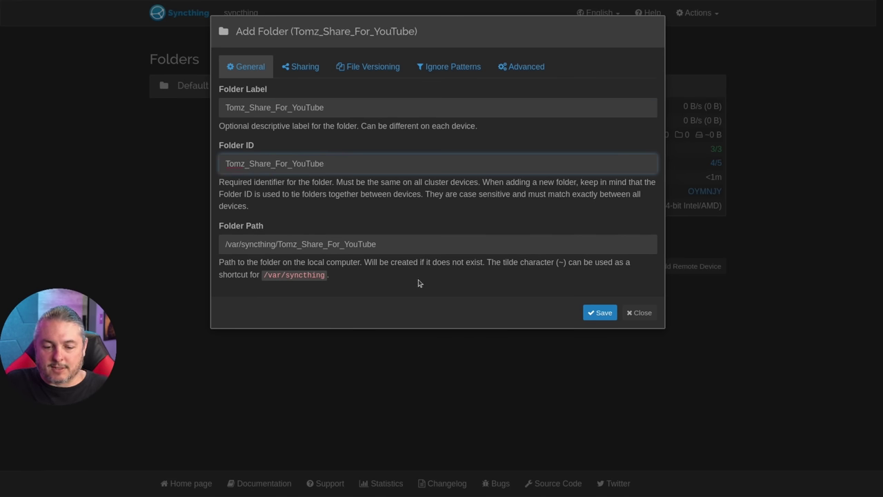
left_click(587, 314)
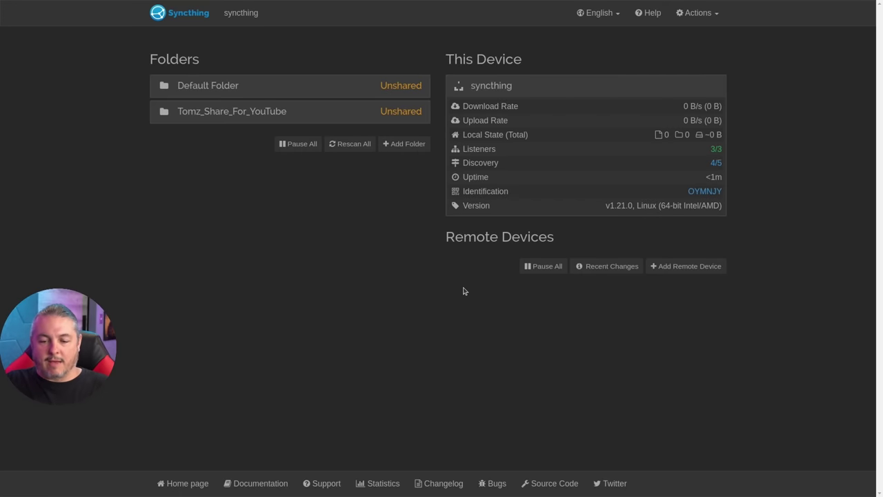
Dismiss the Add Device form and stop the syncthing app in TrueNAS SCALE
left_click(662, 267)
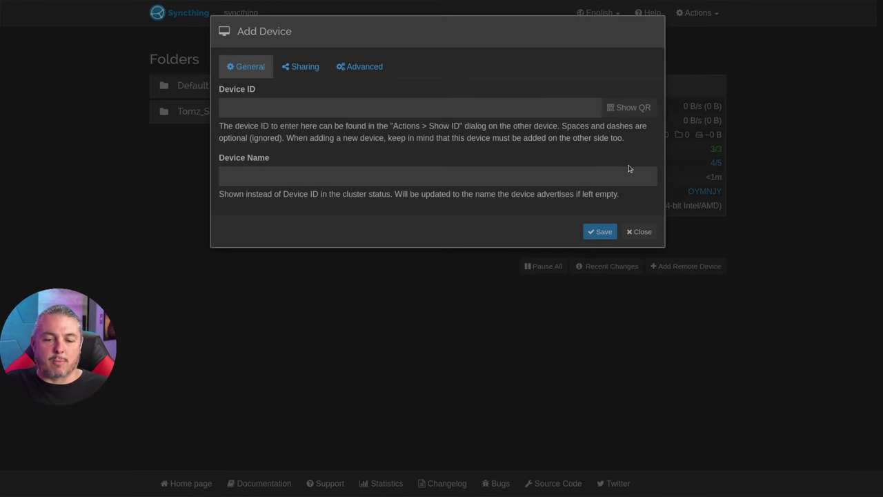
left_click(636, 231)
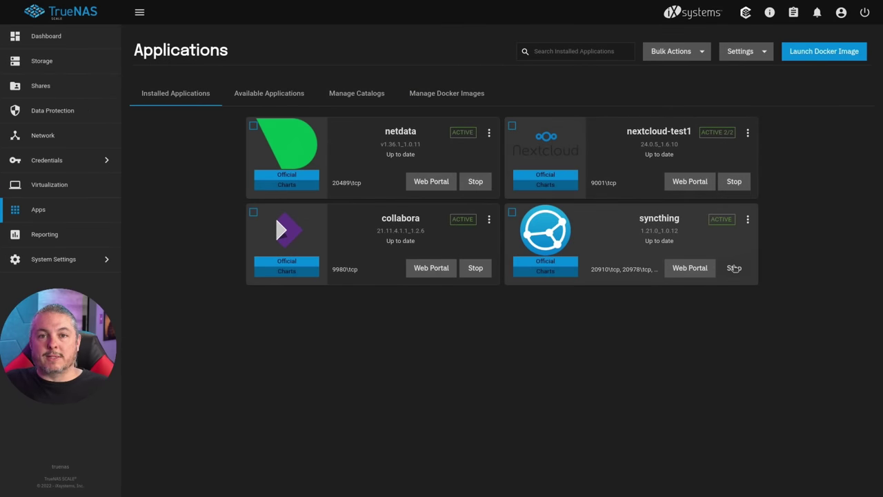
left_click(733, 267)
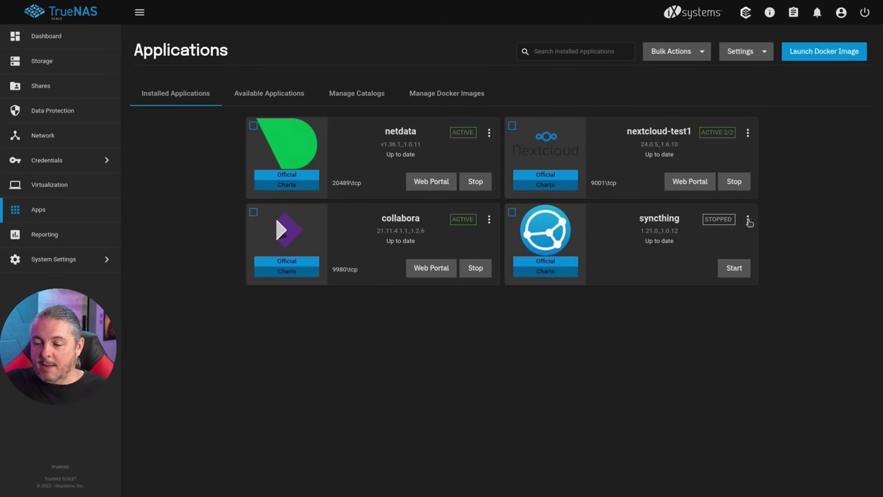
Delete the stopped syncthing app from its actions menu, confirming the deletion
left_click(747, 220)
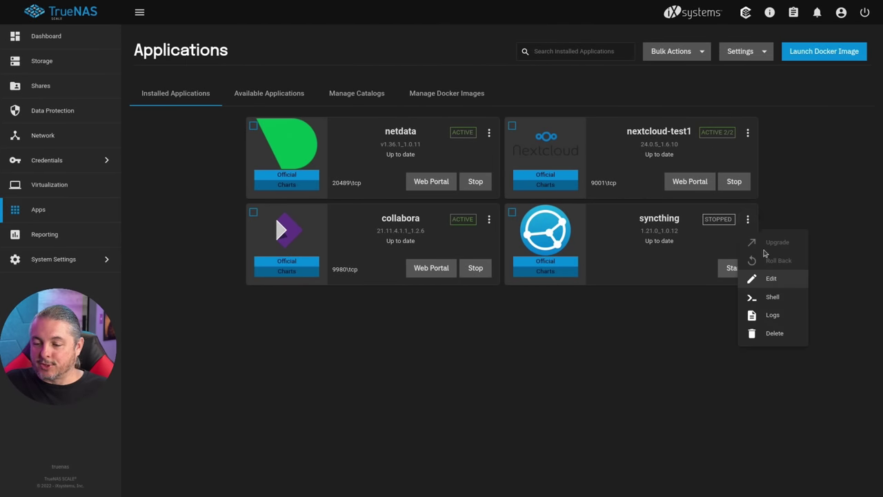
left_click(774, 333)
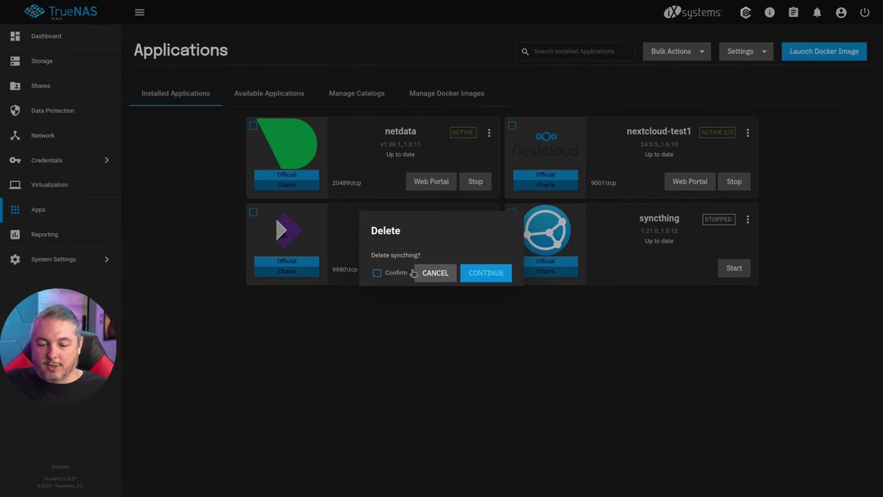
left_click(377, 273)
left_click(491, 273)
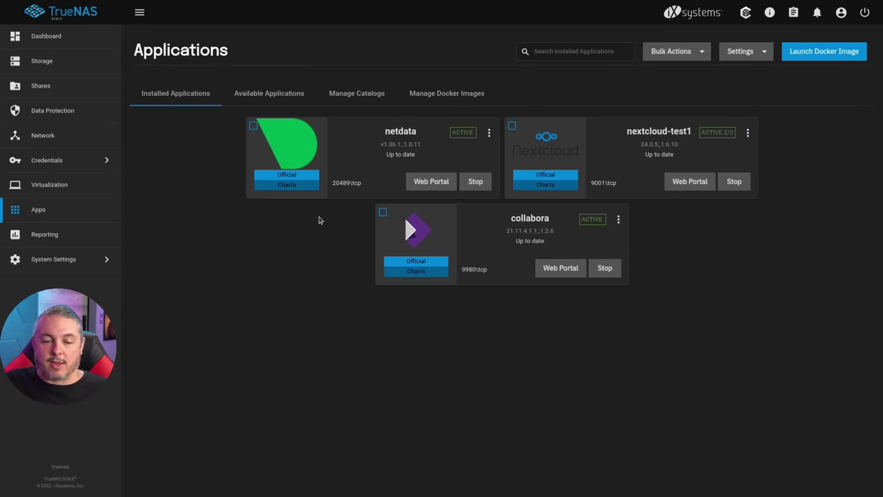
Reinstall syncthing under the name 'another-syncthing' and advance to the Storage step
left_click(255, 91)
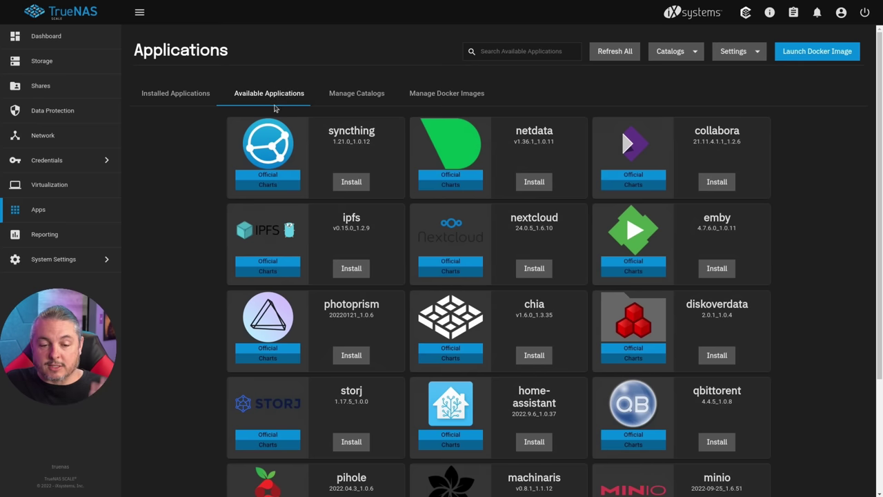
left_click(356, 185)
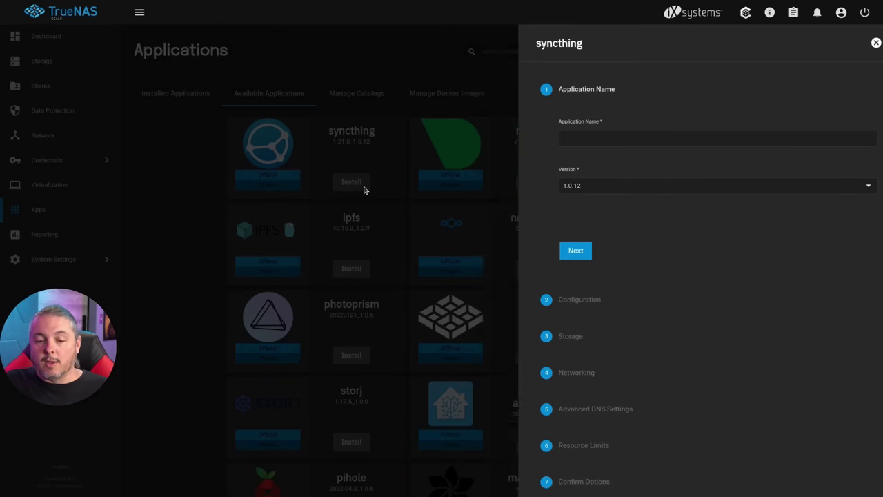
left_click(628, 139)
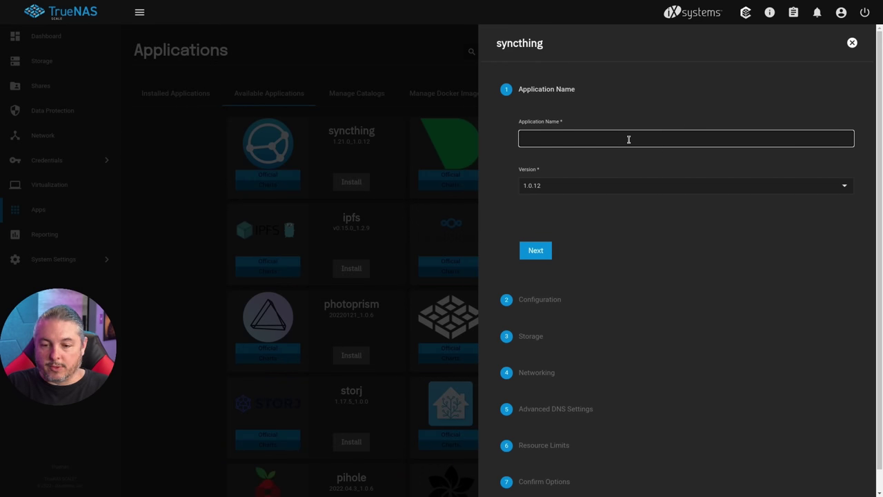
type("another-syncthing")
key("ctrl+a")
left_click(523, 252)
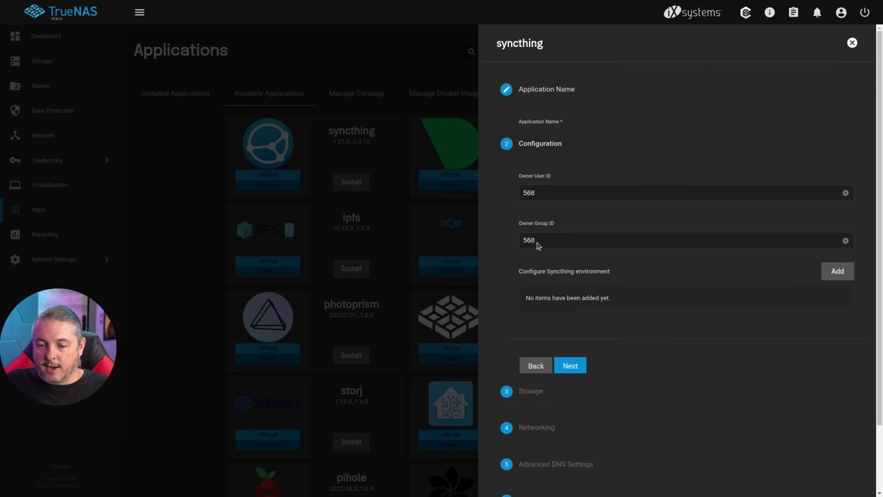
left_click(575, 347)
Enable a custom host path and select /mnt/lab/Syncthing_Data for the configuration volume
left_click(550, 211)
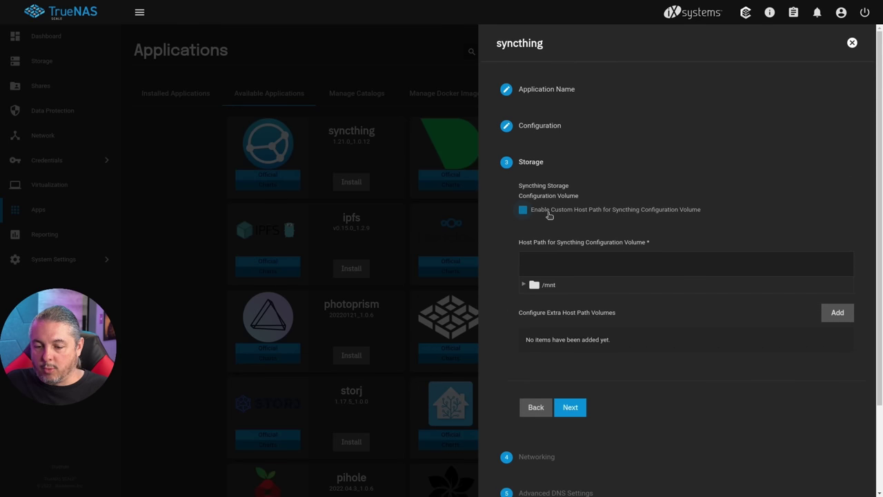
left_click(524, 285)
left_click(533, 300)
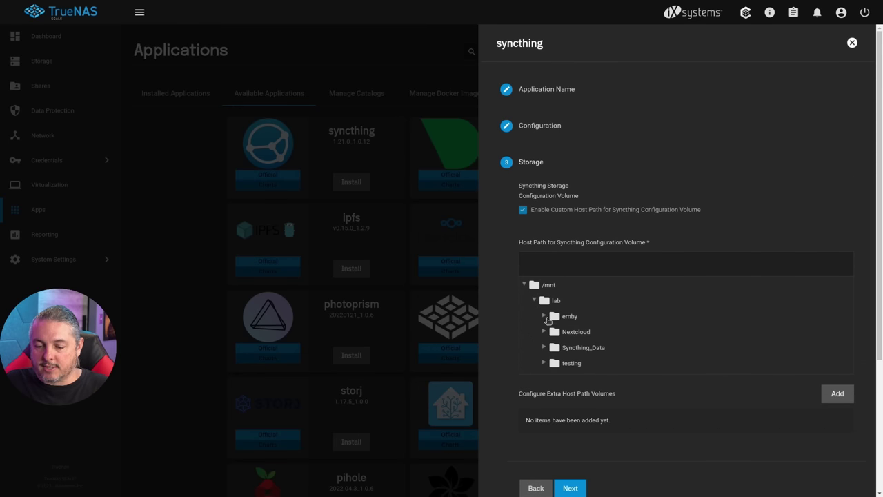
left_click(592, 348)
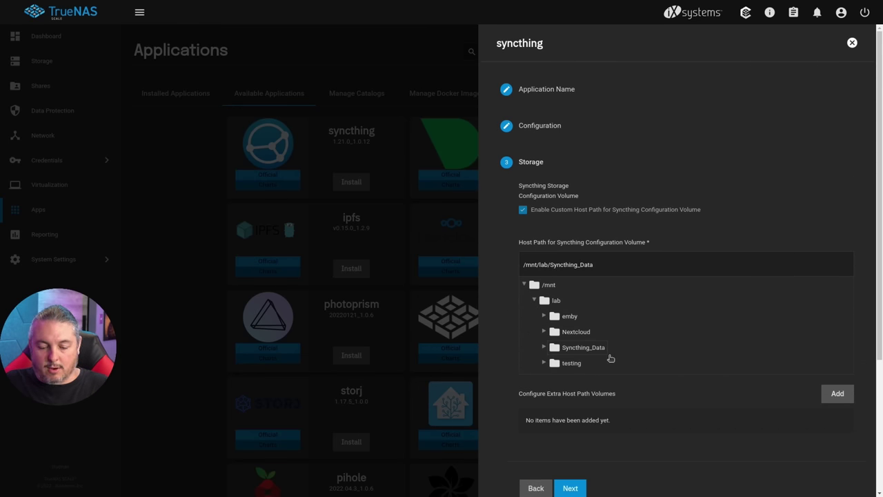
key("super")
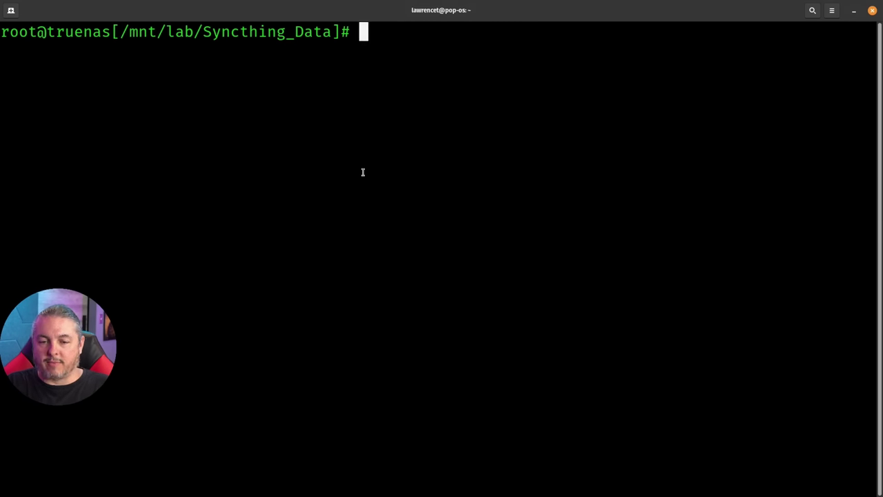
List Syncthing_Data and its config folder, confirming config.xml, cert.pem, key.pem and index-v0.14.0.db remain
type("ls")
key("Return")
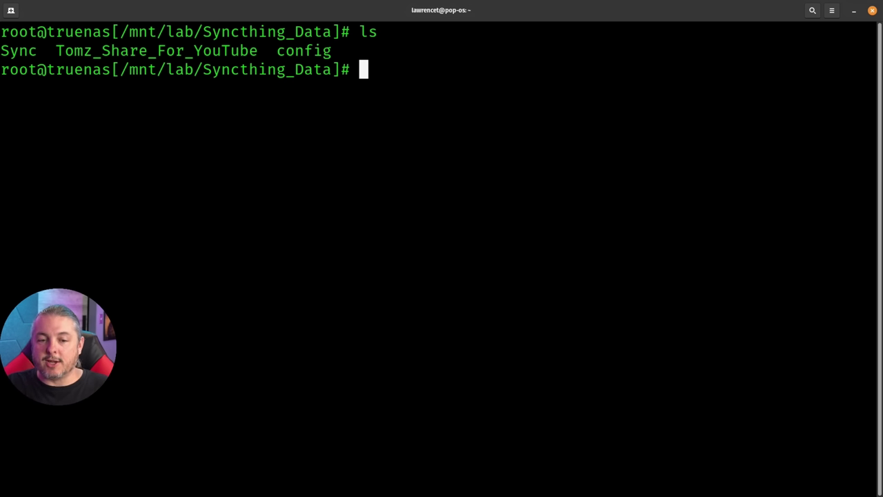
type("cd config/")
key("BackSpace")
key("Return")
type("ls")
key("Return")
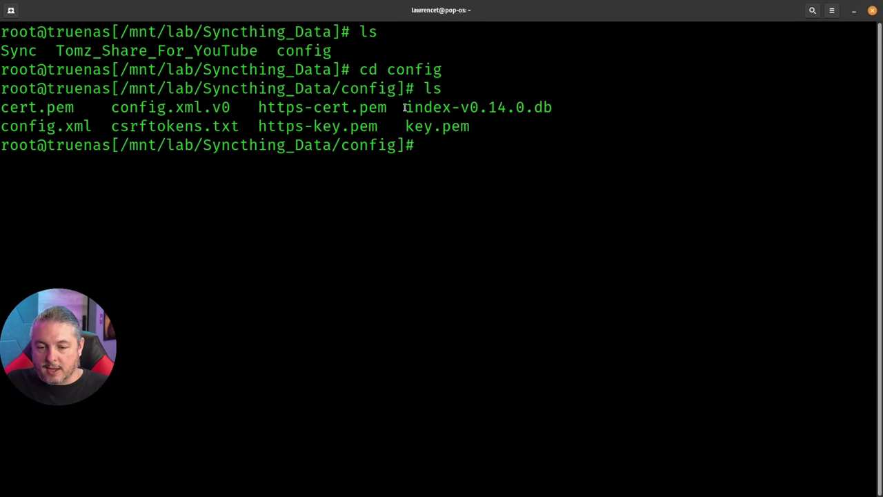
left_click_drag(405, 107, 565, 127)
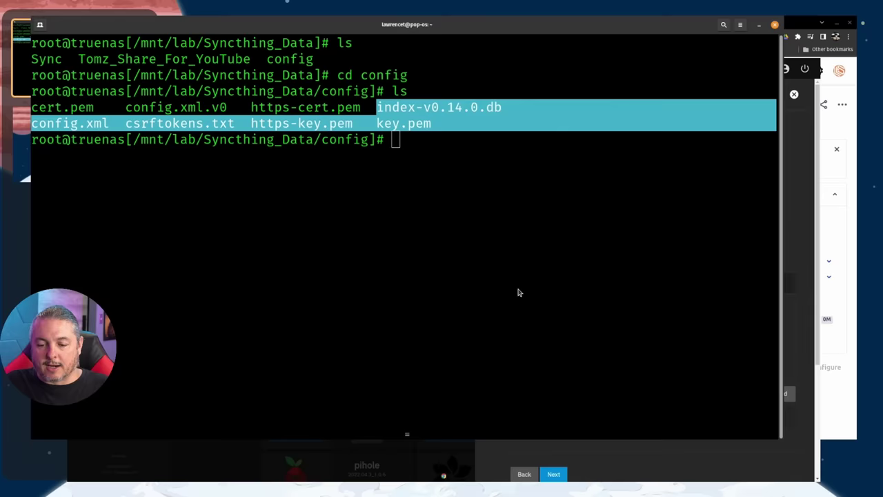
Accept default Networking, DNS and Resource Limits and save to install another-syncthing on /mnt/lab/Syncthing_Data
key("super")
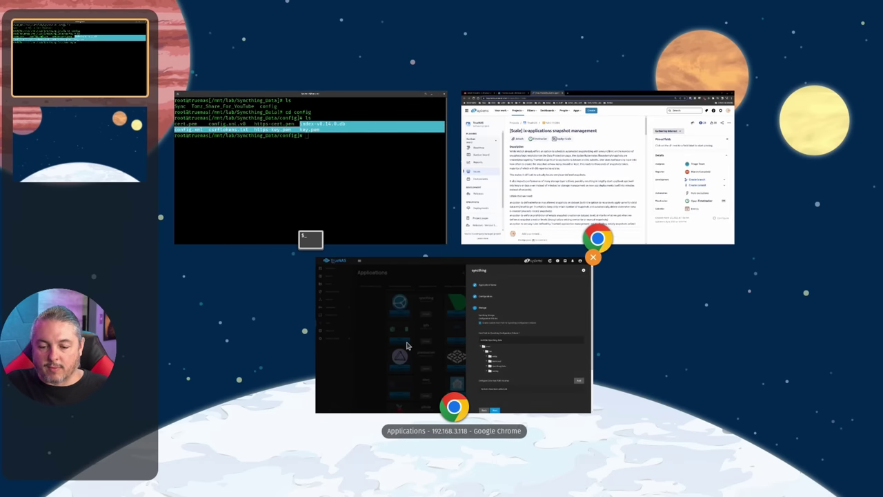
left_click(409, 346)
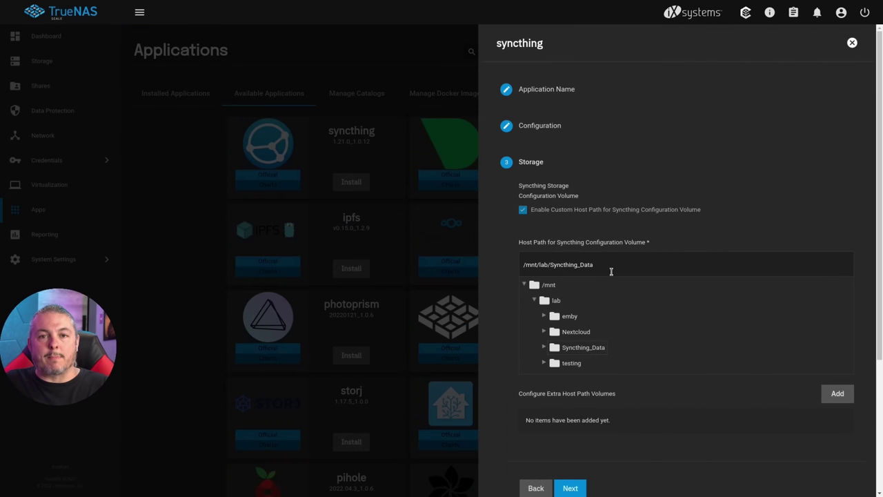
scroll(611, 272, "down", 3)
left_click(580, 321)
left_click(570, 337)
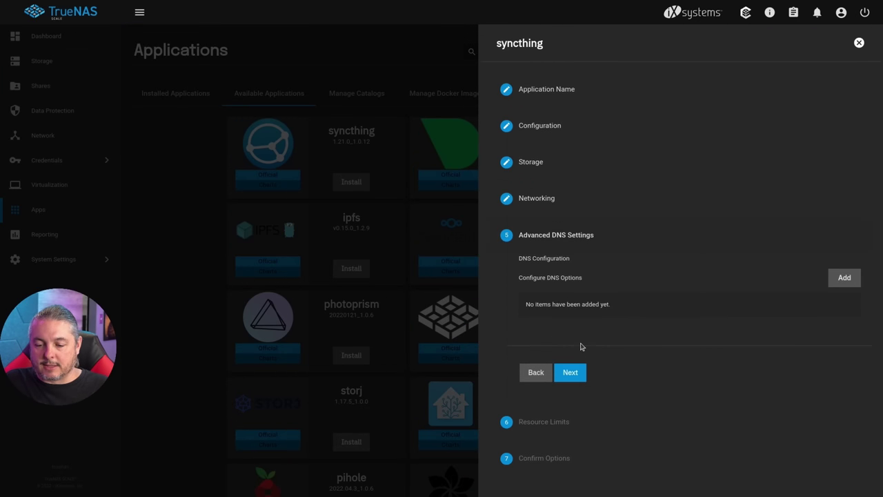
left_click(582, 368)
left_click(583, 365)
scroll(585, 370, "down", 1)
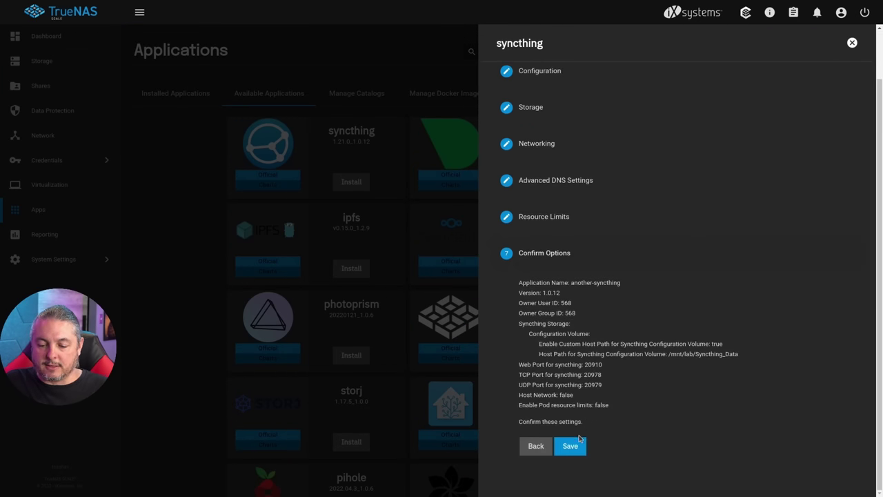
left_click(571, 446)
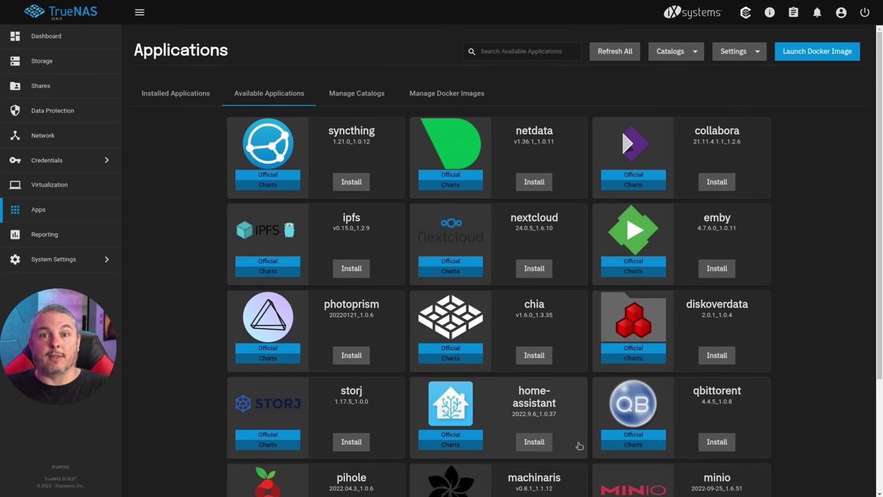
Confirm another-syncthing shows Active under Installed Applications and open its Web Portal
left_click(194, 101)
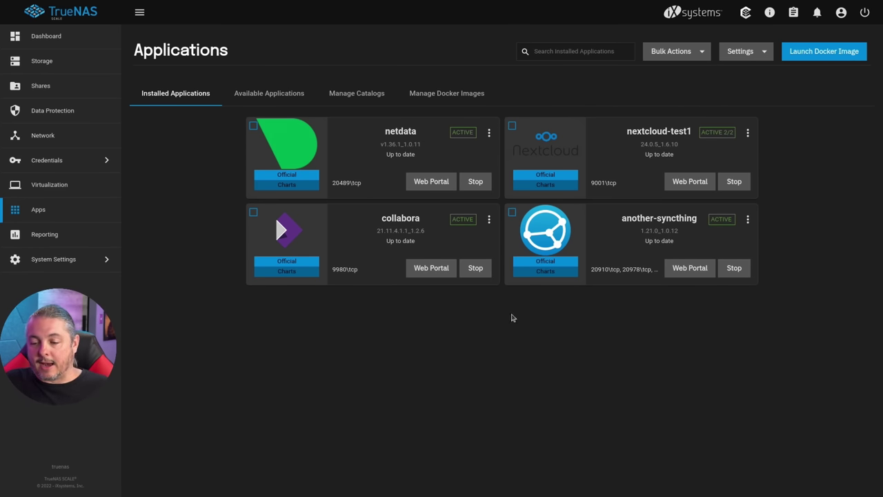
left_click(699, 272)
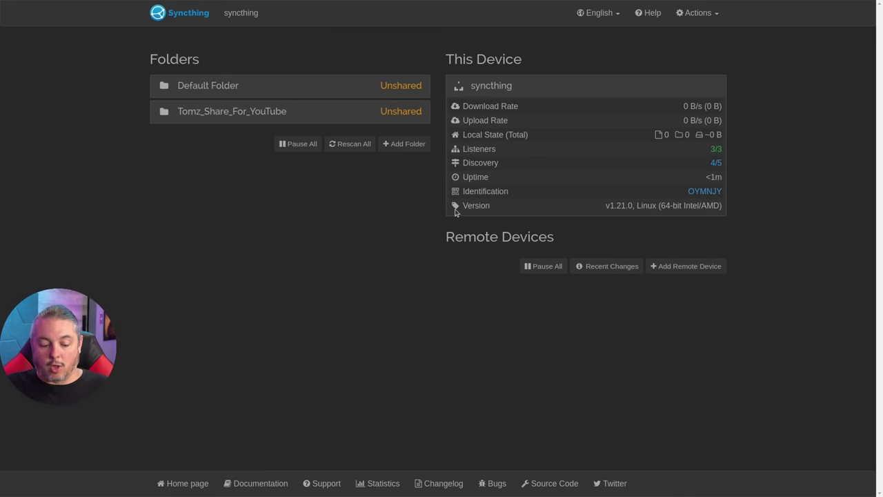
Close the Syncthing tab after confirming Tomz_Share_For_YouTube is still listed, returning to TrueNAS
key("ctrl+w")
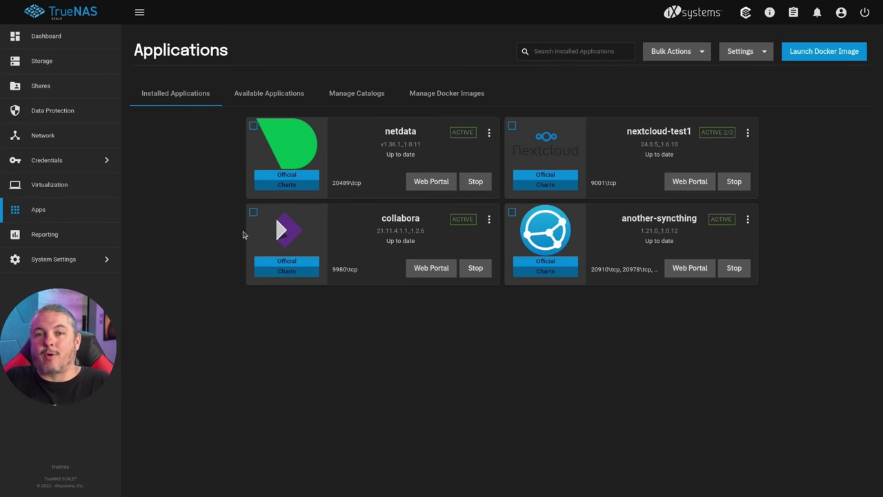
Browse the Available Applications catalogue: syncthing, netdata, collabora, nextcloud, pihole, minio and plex
left_click(297, 93)
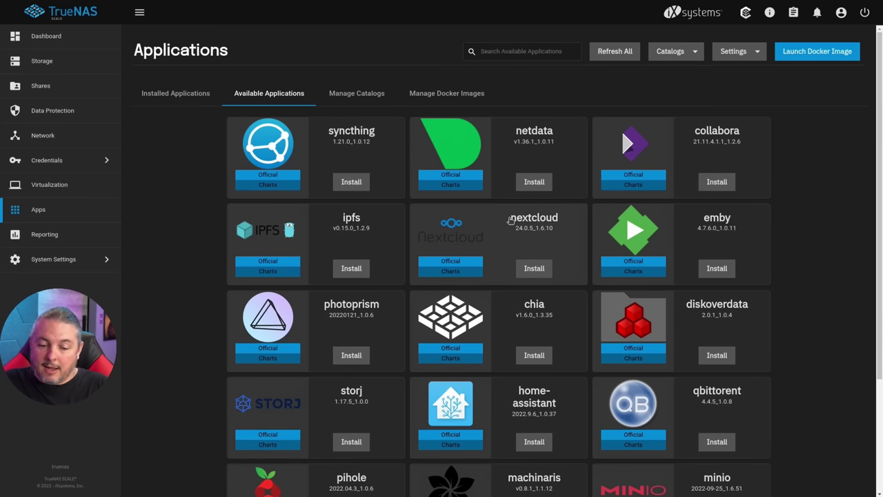
scroll(317, 154, "down", 3)
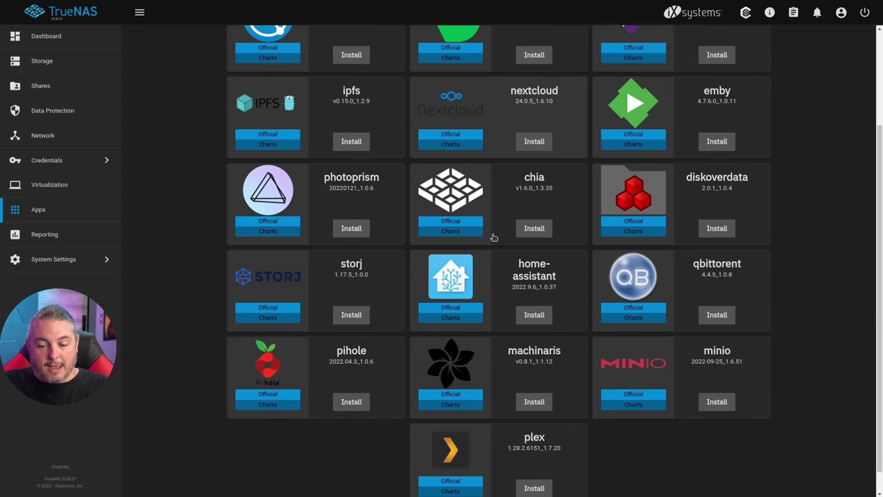
scroll(494, 238, "up", 3)
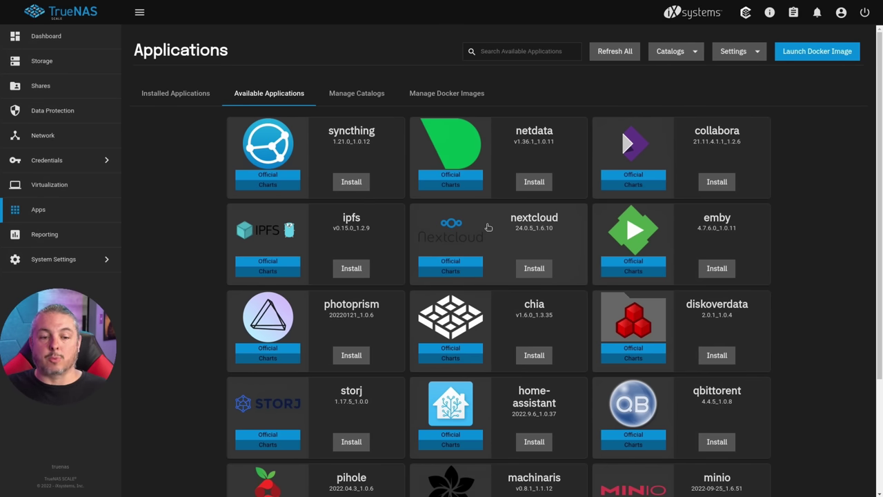
Inspect the Syncthing_Data dataset and its actions menu in Storage, then go to Data Protection
left_click(73, 61)
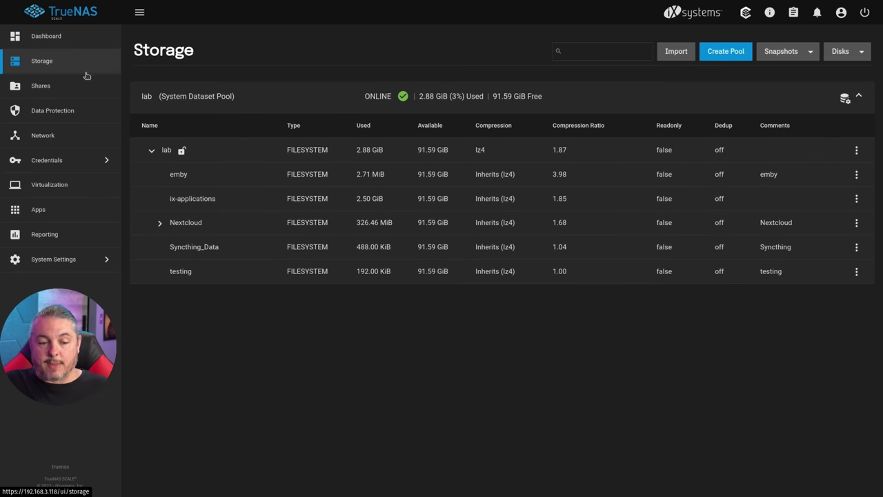
double_click(219, 248)
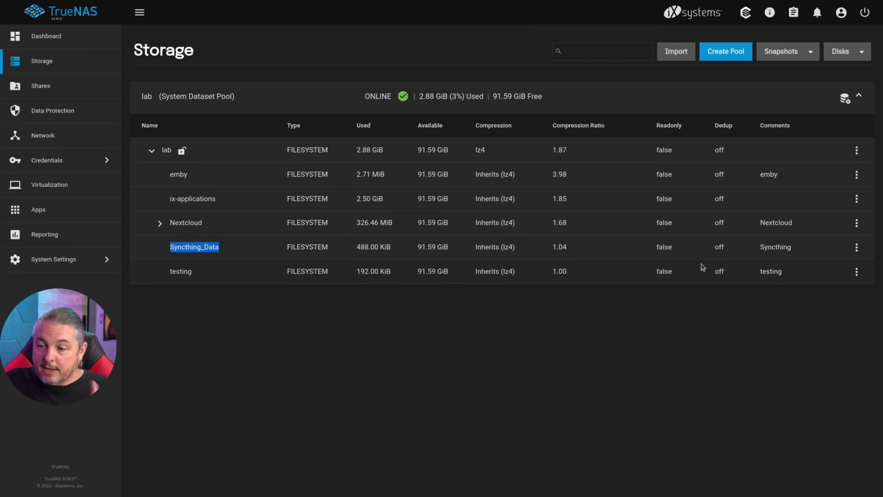
left_click(856, 246)
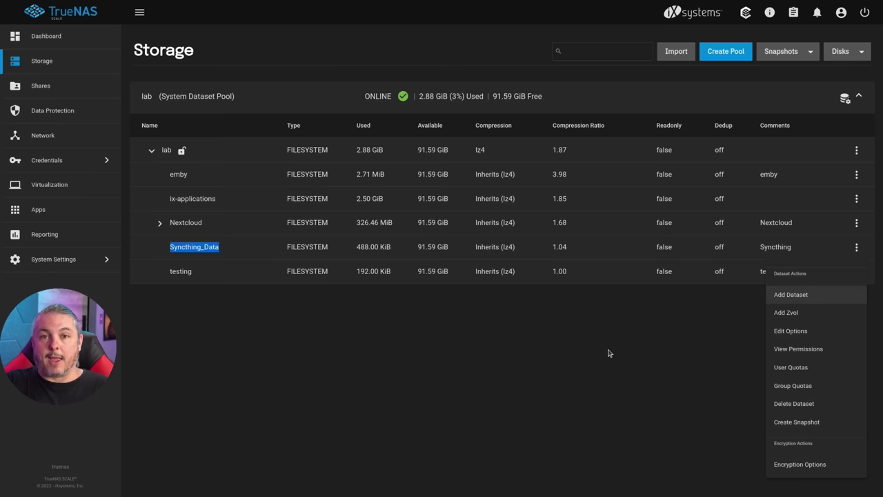
left_click(69, 113)
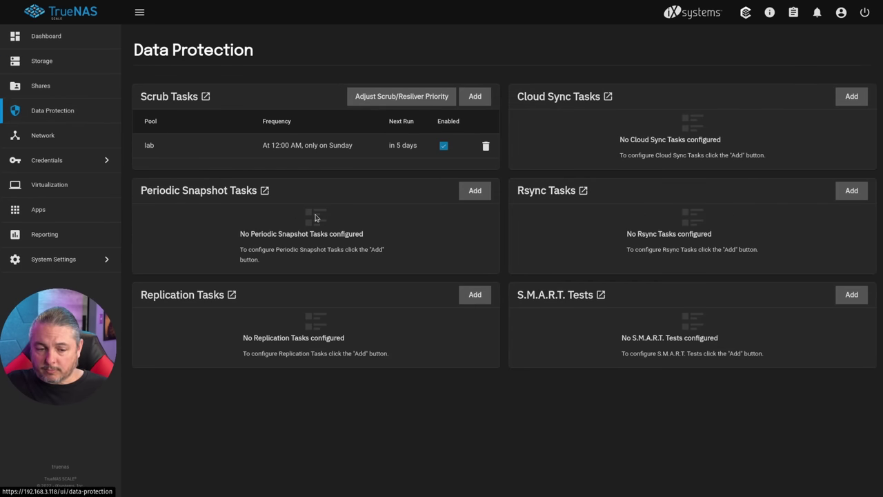
Start a new replication task with Source Location set to On this System
left_click(476, 298)
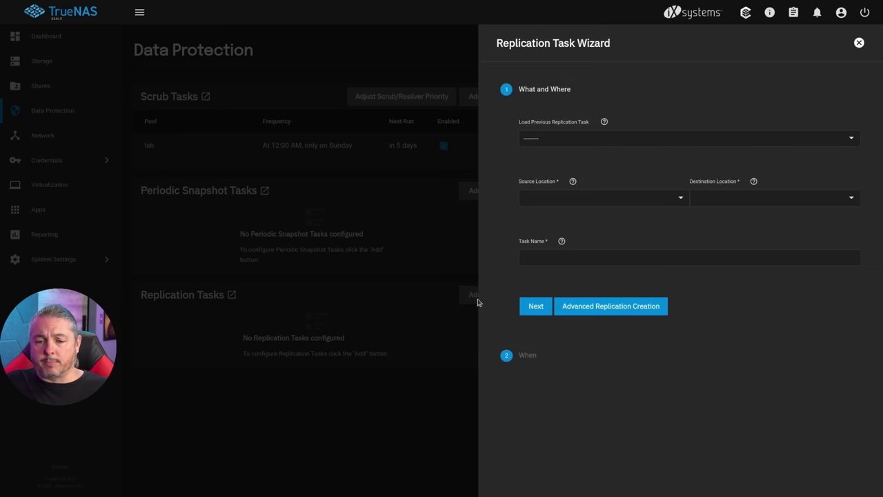
left_click(552, 197)
left_click(552, 198)
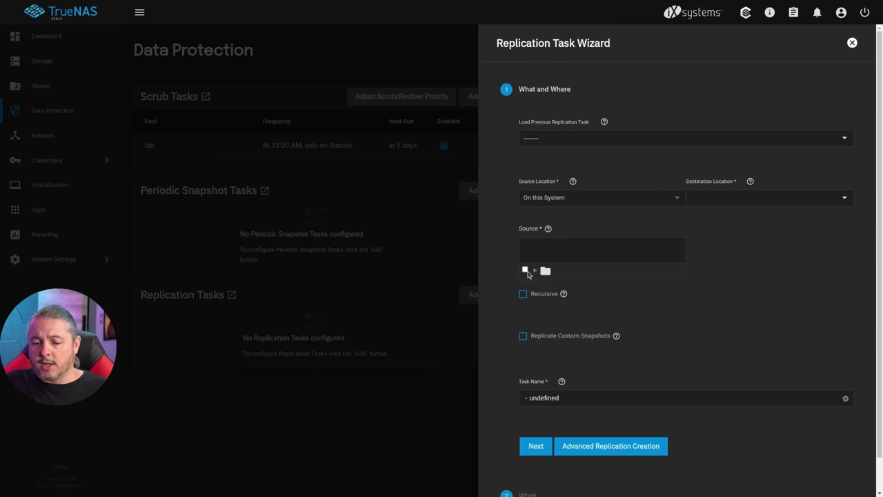
Select lab/Syncthing_Data as the only source dataset, then close the wizard without saving
left_click(525, 270)
left_click(535, 271)
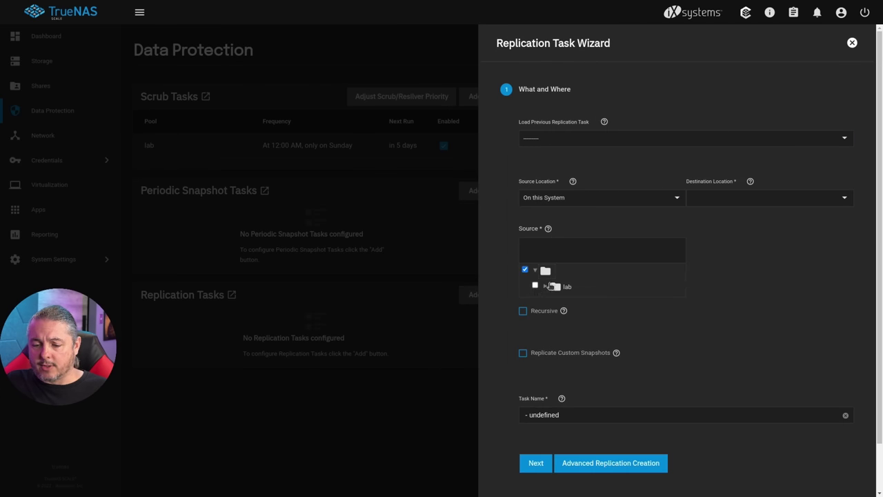
left_click(545, 286)
left_click(592, 350)
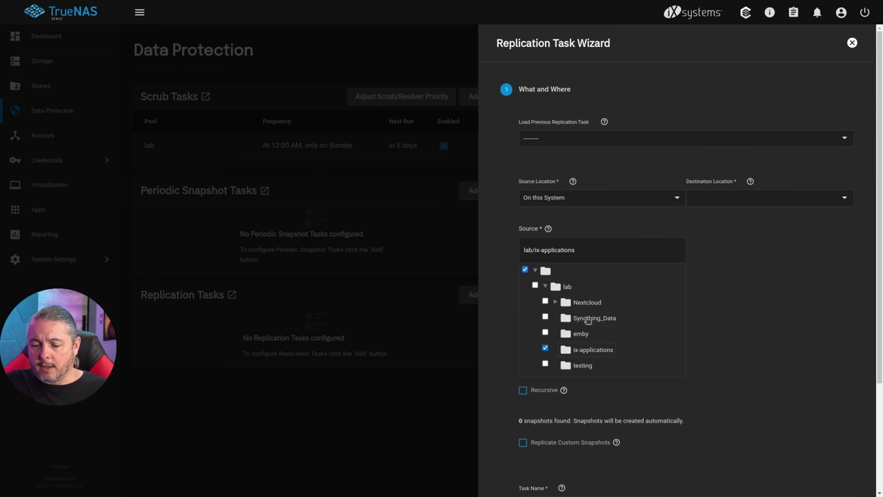
left_click(545, 318)
left_click(545, 348)
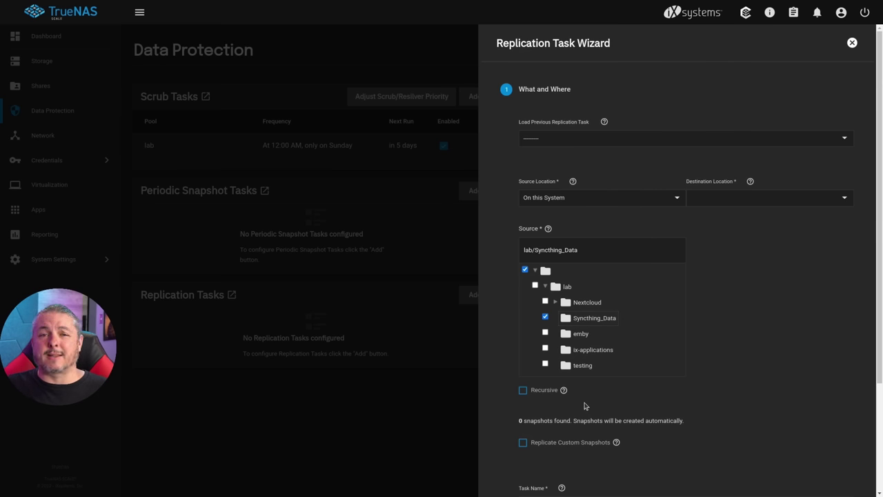
left_click(852, 42)
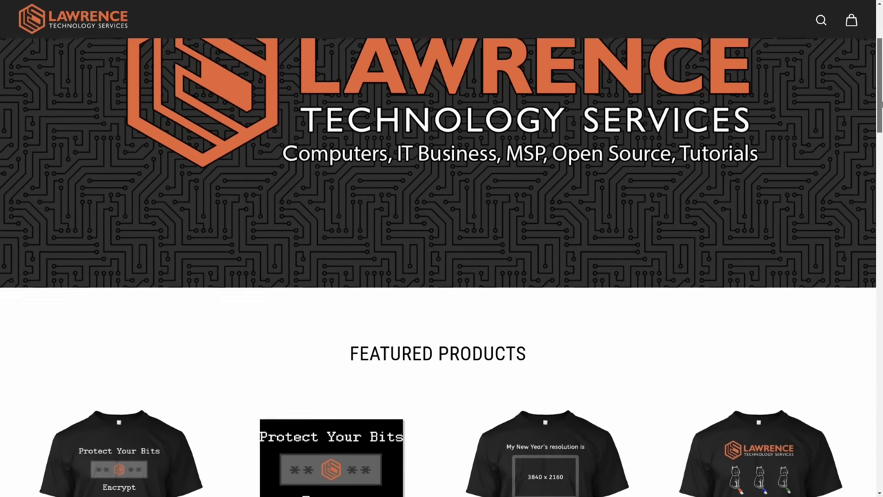
Open the $24.99 Cat 6 Premium Tee product page from Featured Products
scroll(880, 157, "down", 5)
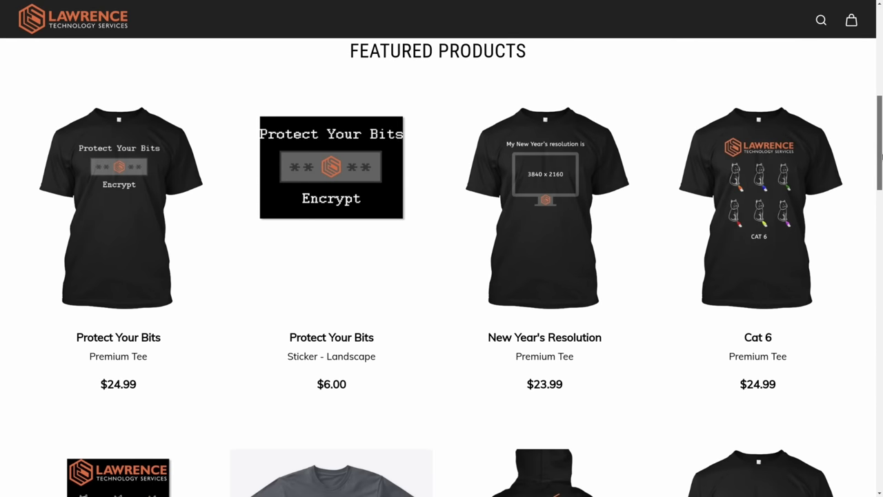
scroll(881, 157, "down", 3)
left_click(774, 288)
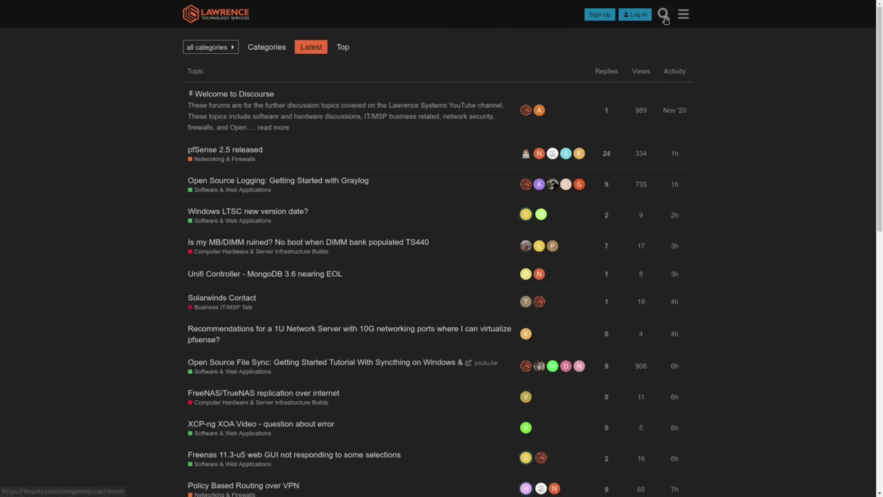
Open the 'DNS Malware Filtering Compared: Quad9 VS Cloudflare' topic via search and scroll to its replies
left_click(664, 15)
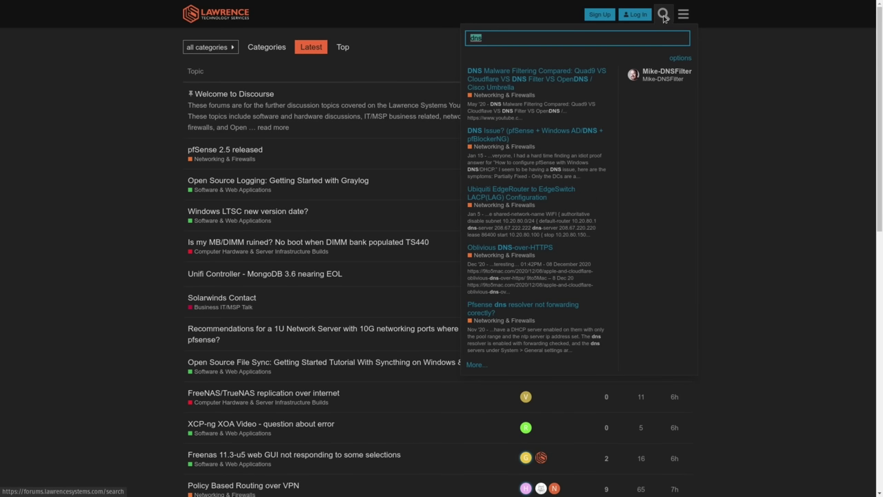
left_click(557, 73)
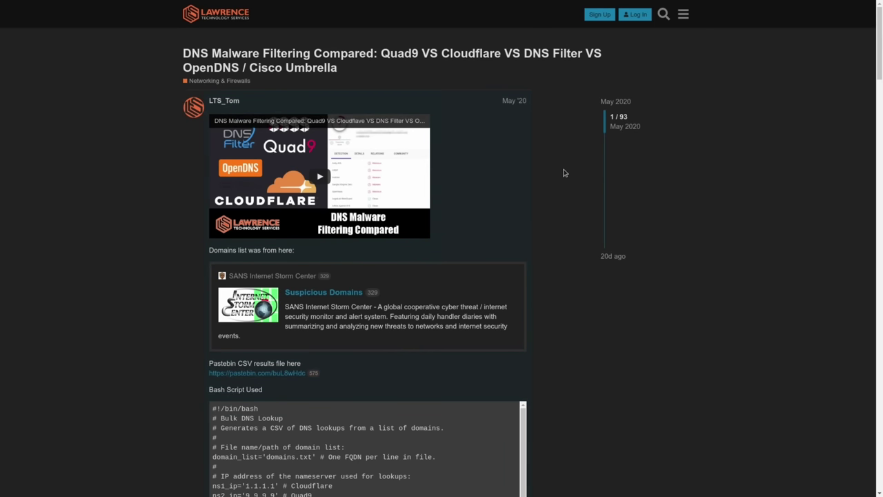
scroll(564, 172, "down", 6)
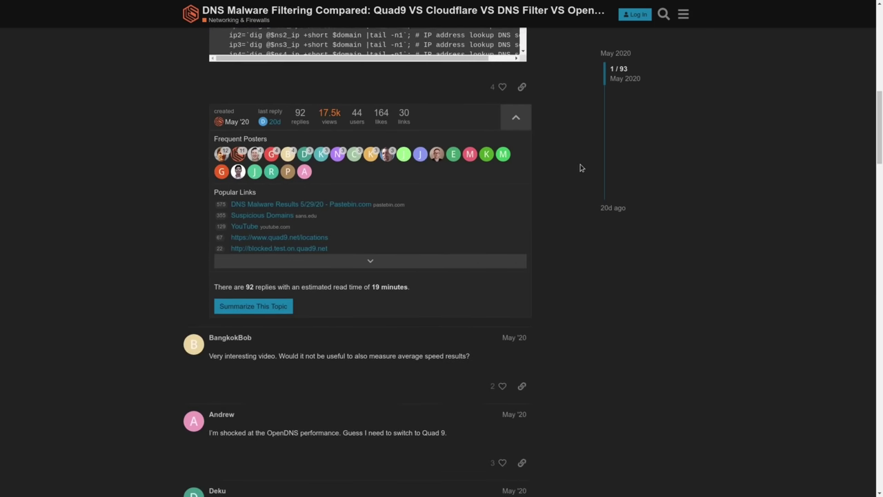